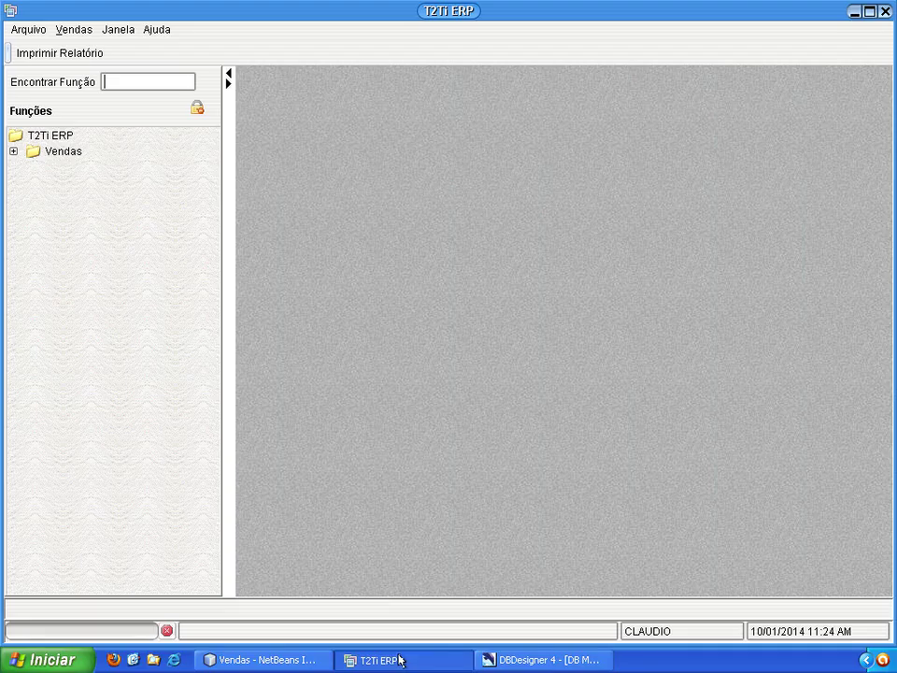
- Open the Tipo Nota Fiscal function under Vendas and bring up its blank new-record form, moved slightly upward
{"action": "left_click", "coordinate": [14, 151]}
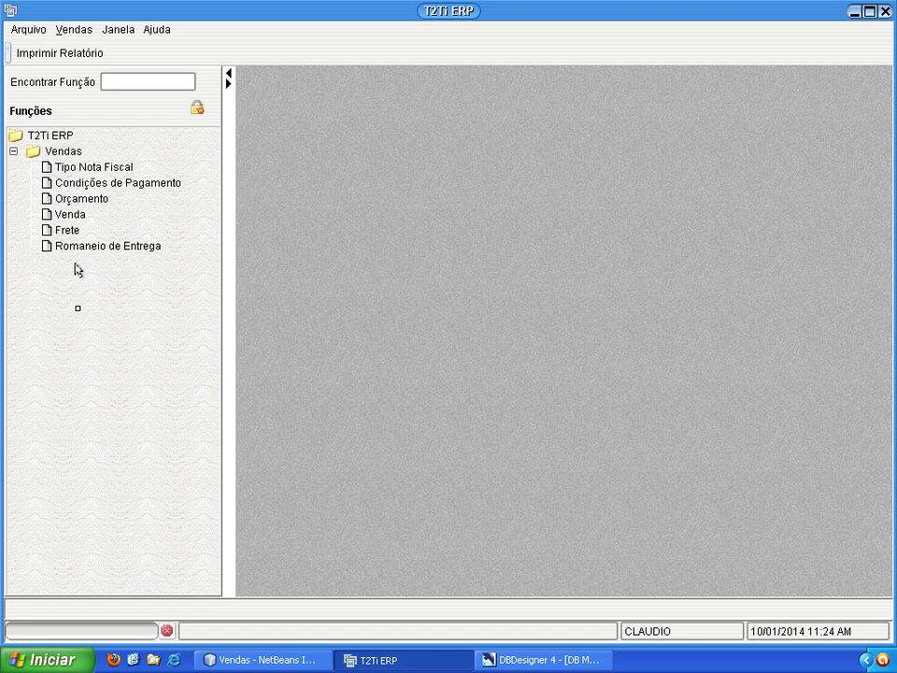
{"action": "double_click", "coordinate": [75, 167]}
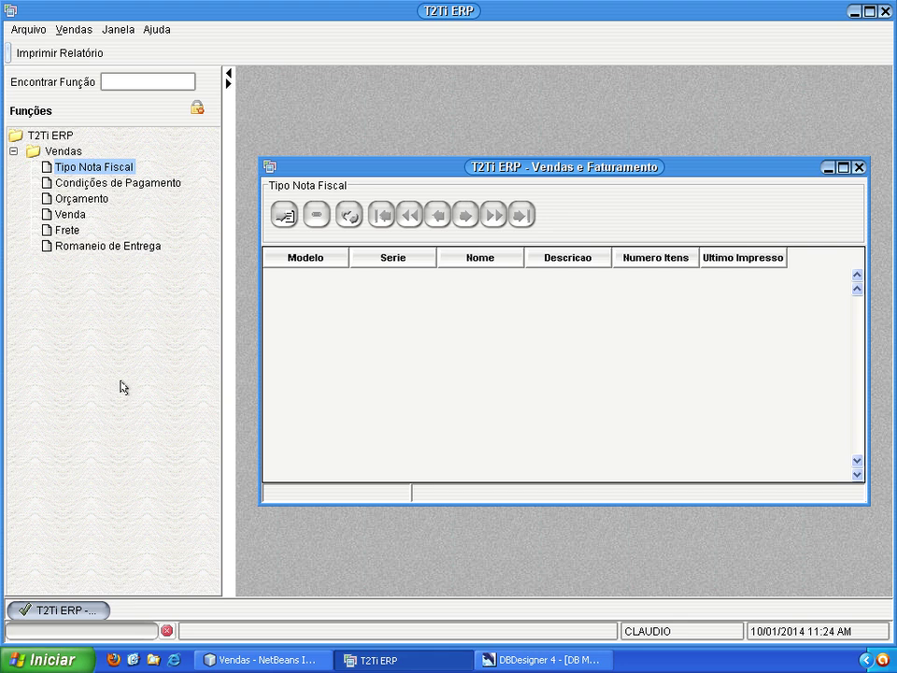
{"action": "left_click", "coordinate": [285, 215]}
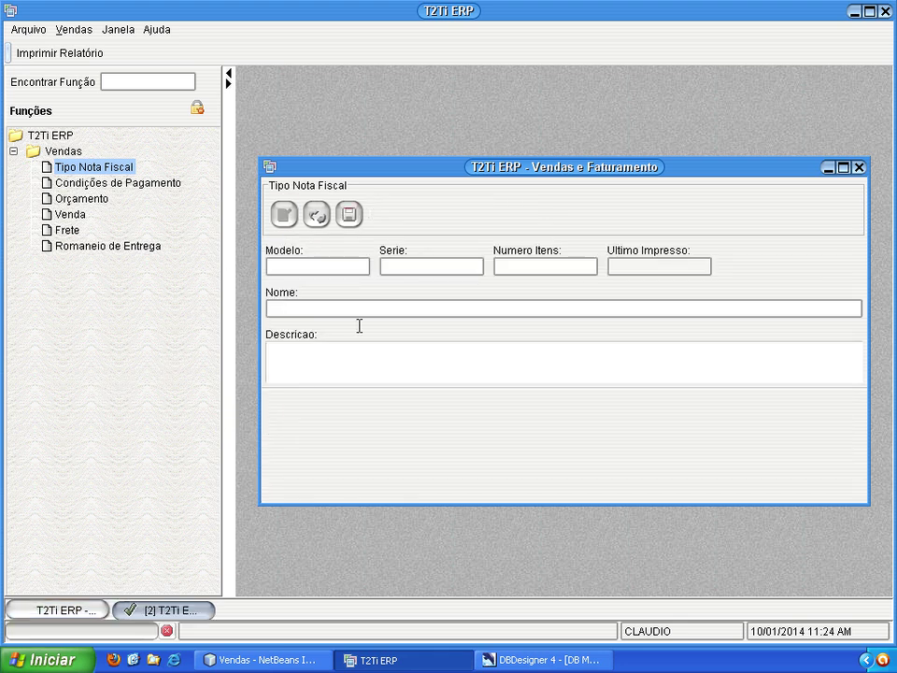
{"action": "mouse_move", "coordinate": [452, 170]}
{"action": "left_mouse_down"}
{"action": "mouse_move", "coordinate": [401, 164]}
{"action": "mouse_move", "coordinate": [463, 149]}
{"action": "mouse_move", "coordinate": [450, 146]}
{"action": "left_mouse_up"}
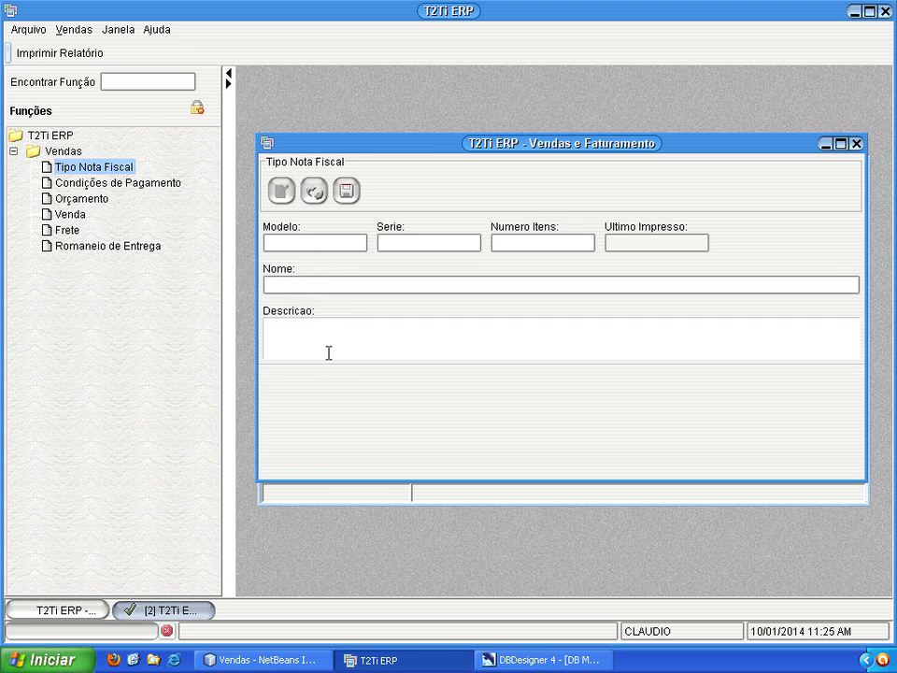
- Switch to DBDesigner and examine the TIPO_NOTA_FISCAL table's columns and comments, leaving its editor without saving
{"action": "left_click", "coordinate": [526, 658]}
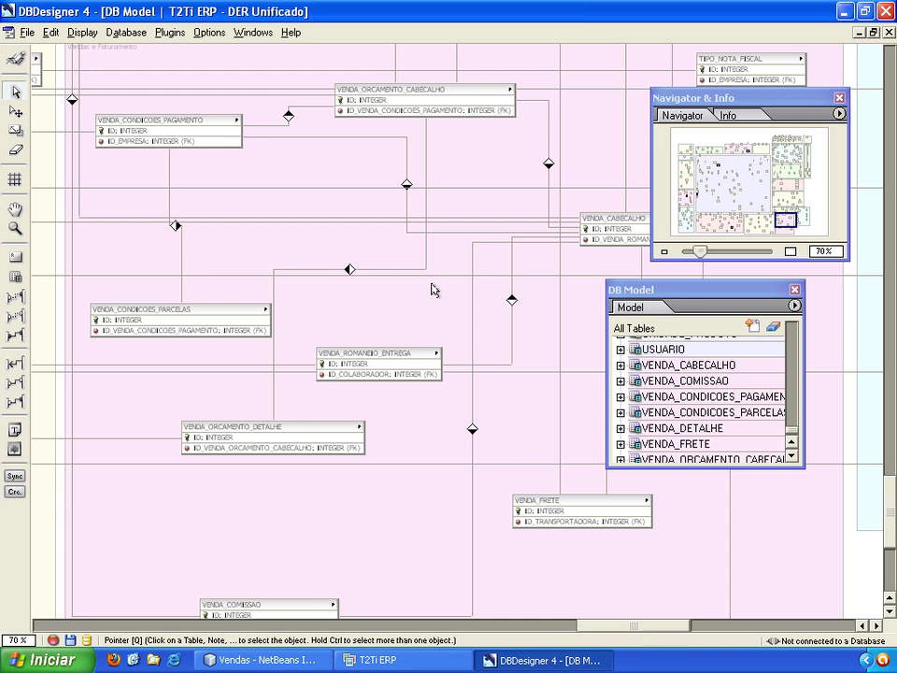
{"action": "scroll", "coordinate": [281, 253], "scroll_direction": "up", "scroll_amount": 3}
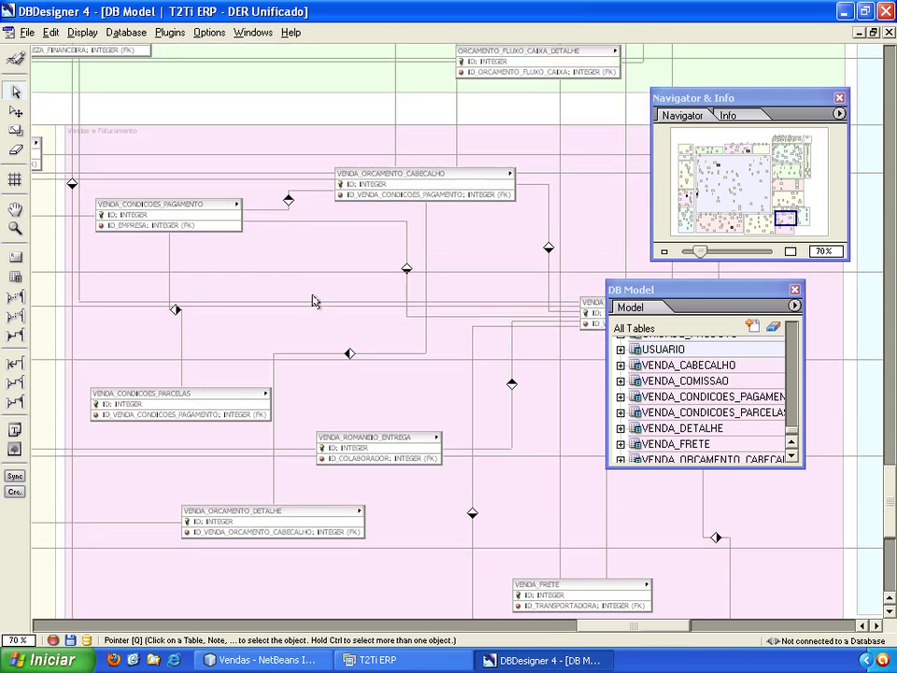
{"action": "scroll", "coordinate": [314, 301], "scroll_direction": "down", "scroll_amount": 2}
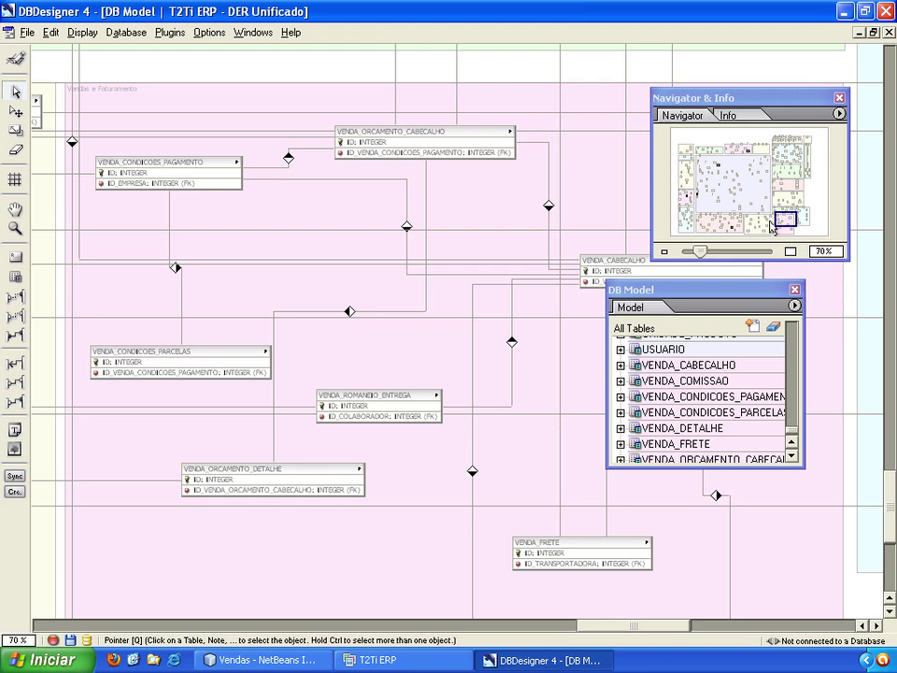
{"action": "scroll", "coordinate": [575, 208], "scroll_direction": "up", "scroll_amount": 3}
{"action": "scroll", "coordinate": [570, 215], "scroll_direction": "down", "scroll_amount": 5}
{"action": "scroll", "coordinate": [566, 221], "scroll_direction": "down", "scroll_amount": 2}
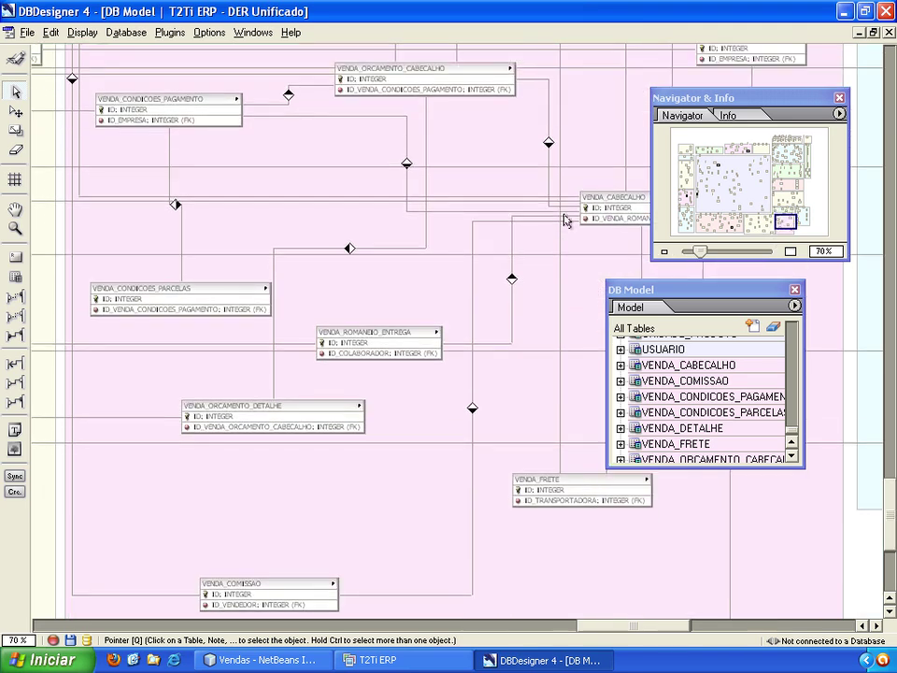
{"action": "scroll", "coordinate": [566, 220], "scroll_direction": "up", "scroll_amount": 2}
{"action": "left_click_drag", "start_coordinate": [760, 102], "coordinate": [766, 442]}
{"action": "double_click", "coordinate": [753, 66]}
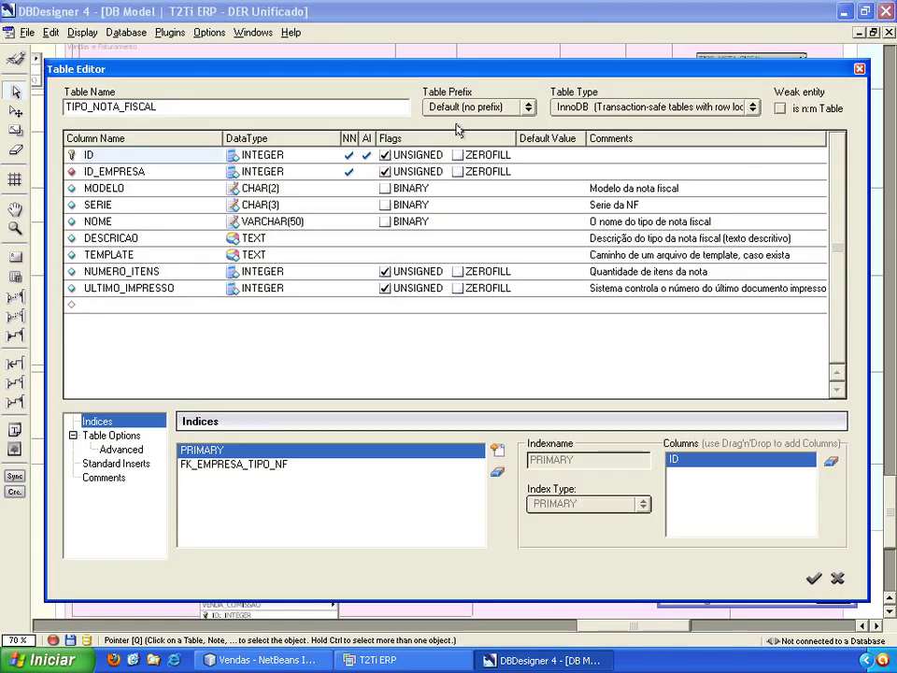
{"action": "left_click", "coordinate": [93, 478]}
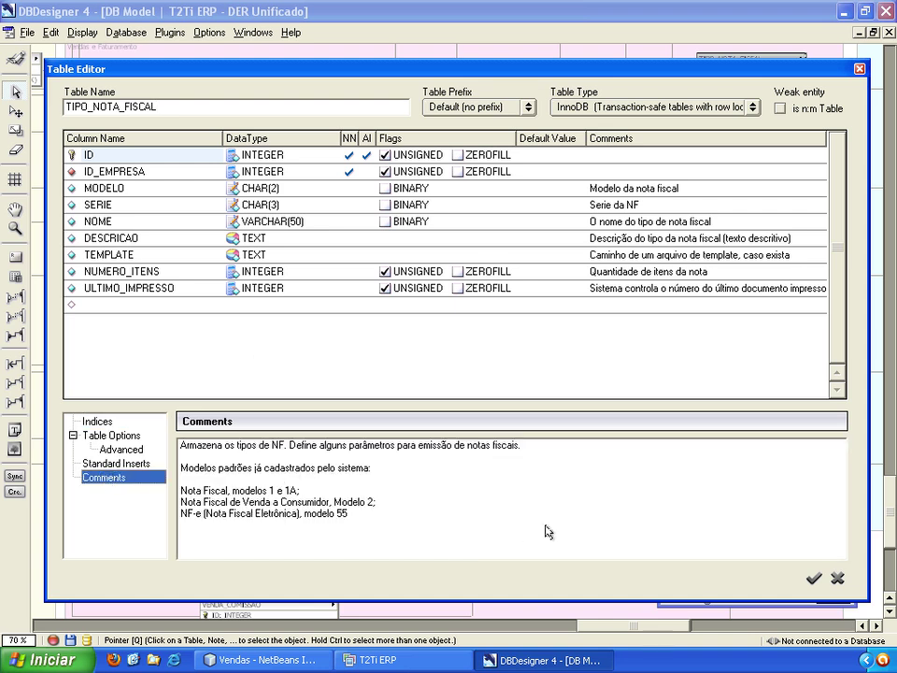
{"action": "left_click", "coordinate": [838, 577]}
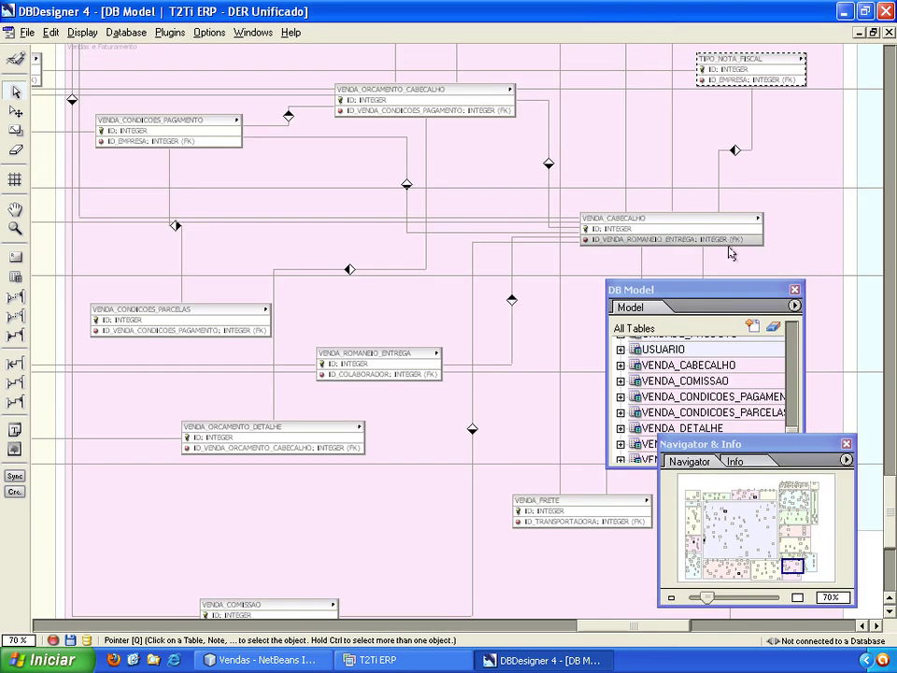
- Return to T2Ti ERP and close the Tipo Nota Fiscal form and its list window
{"action": "left_click", "coordinate": [388, 659]}
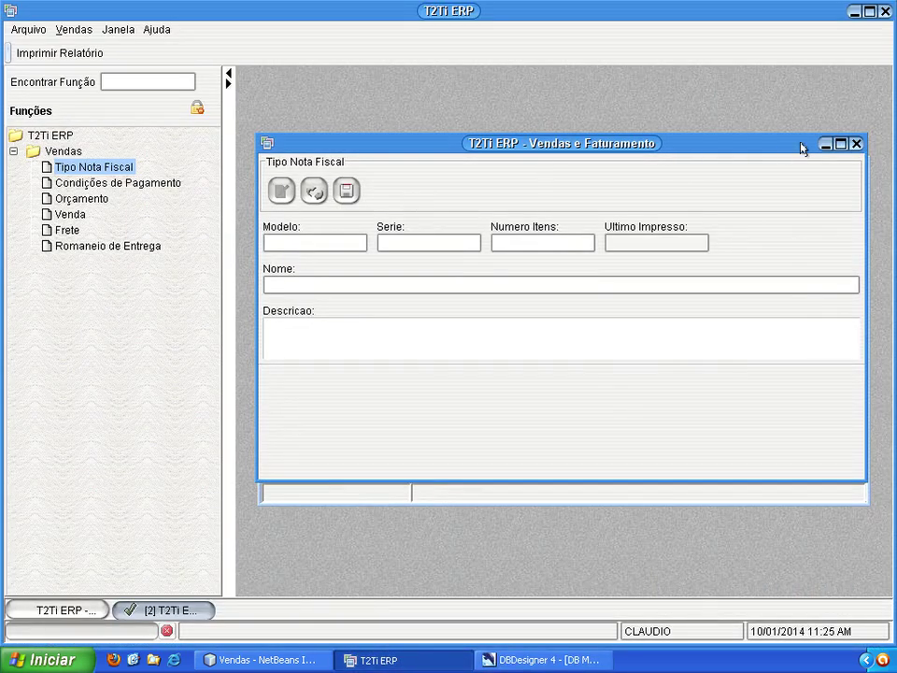
{"action": "left_click", "coordinate": [856, 144]}
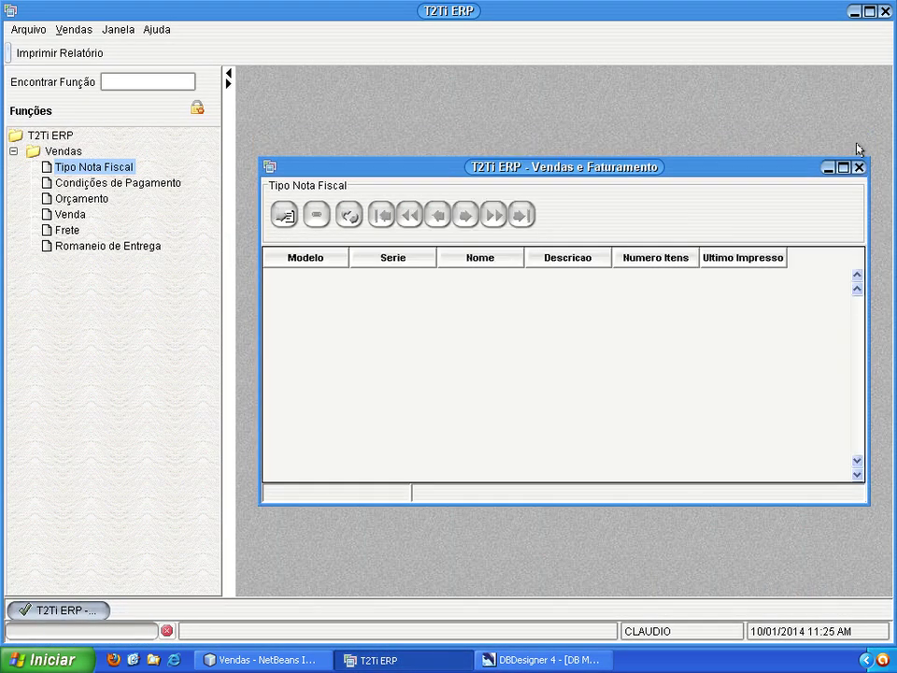
{"action": "left_click", "coordinate": [858, 167]}
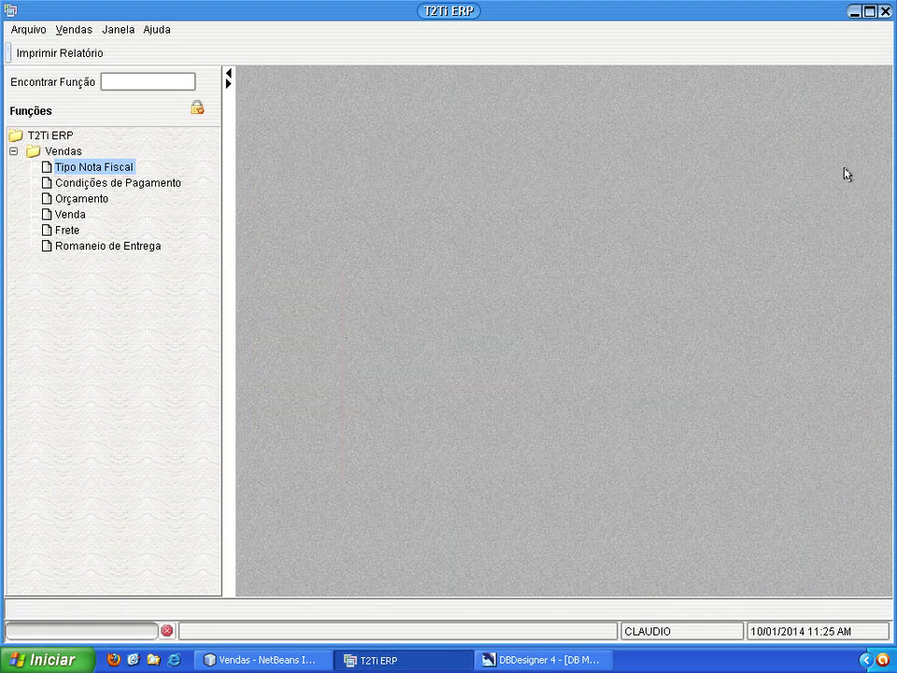
- Open a blank Condições de Pagamento record, maximize its form and hide the function tree
{"action": "double_click", "coordinate": [154, 191]}
{"action": "left_click", "coordinate": [284, 217]}
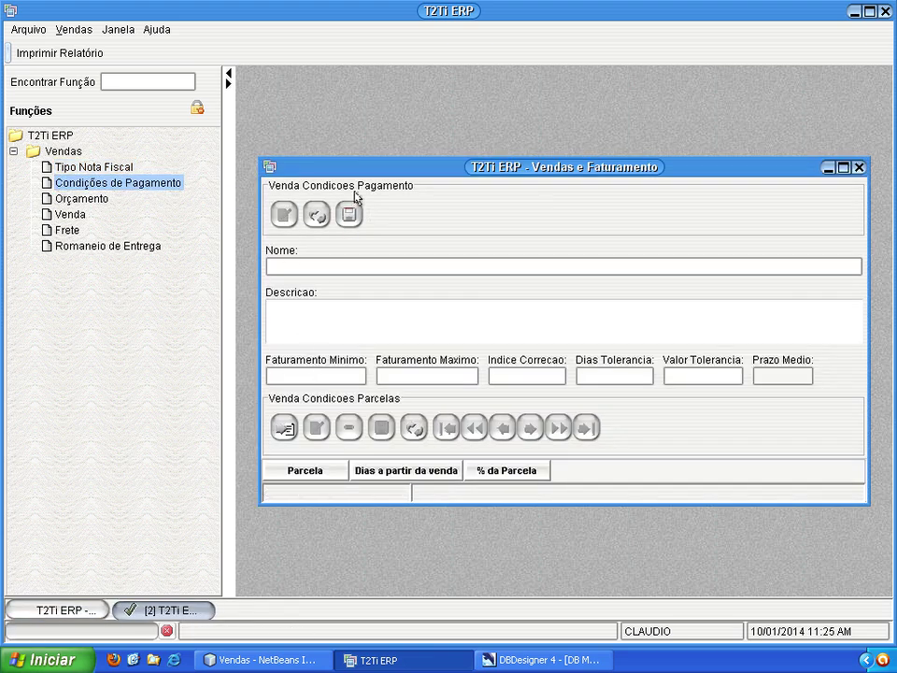
{"action": "double_click", "coordinate": [406, 169]}
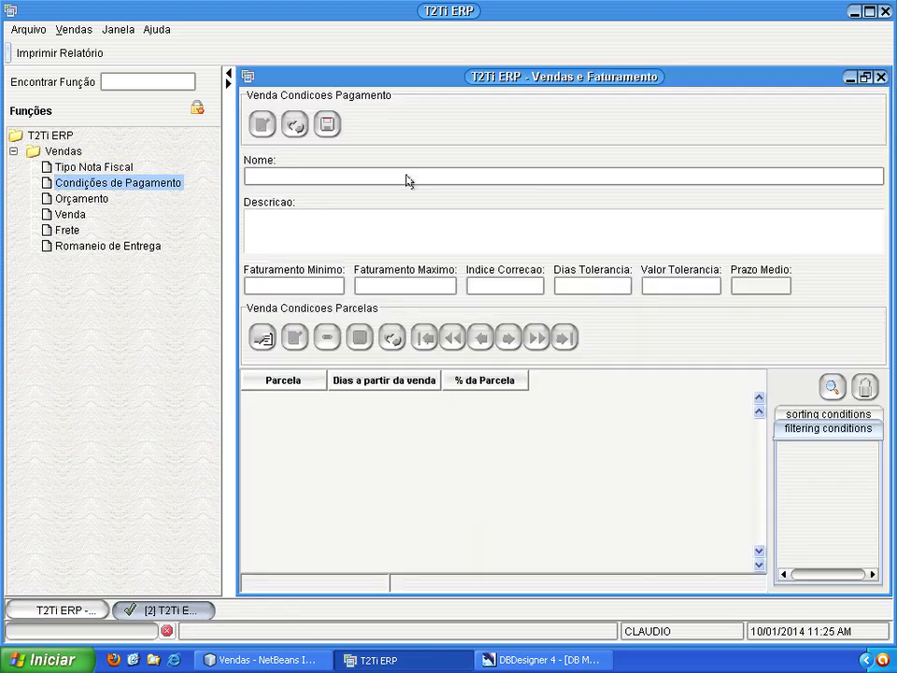
{"action": "left_click", "coordinate": [228, 73]}
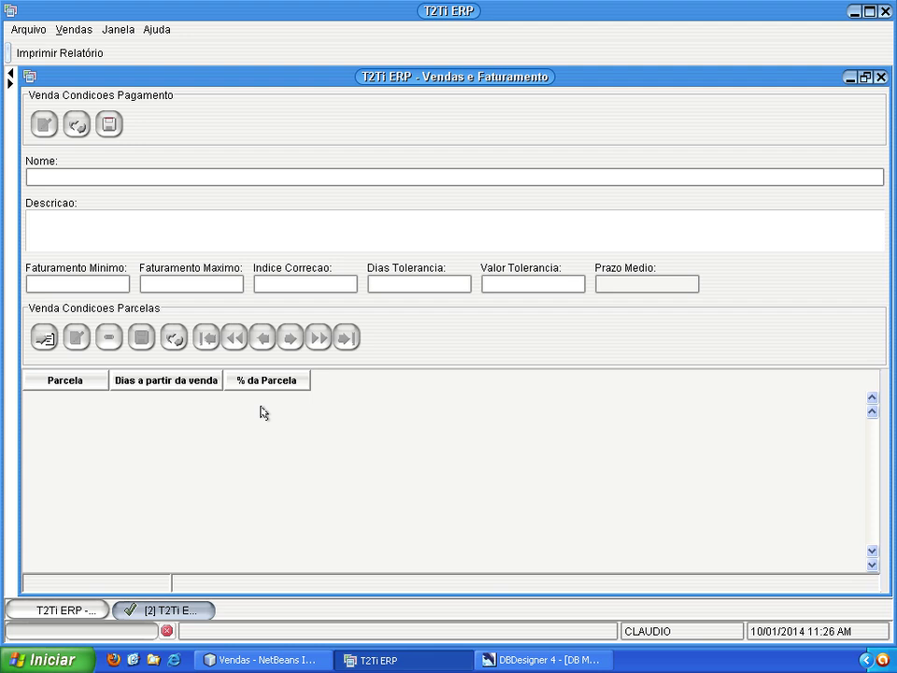
- Examine the VENDA_CONDICOES_PAGAMENTO and VENDA_CONDICOES_PARCELAS table definitions in DBDesigner, comparing the payment conditions with the T2Ti ERP form
{"action": "left_click", "coordinate": [503, 660]}
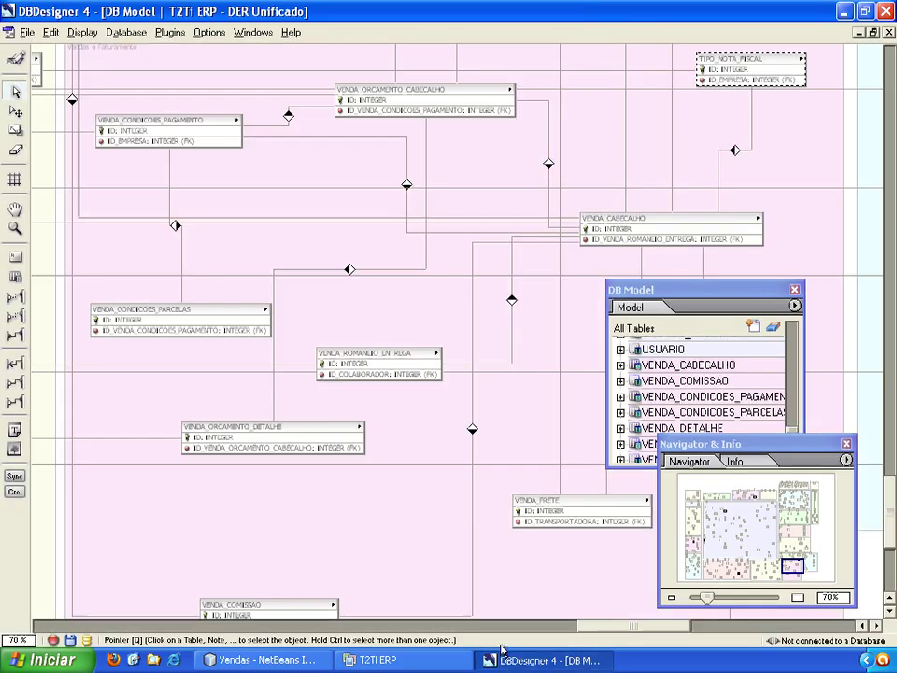
{"action": "scroll", "coordinate": [392, 437], "scroll_direction": "up", "scroll_amount": 3}
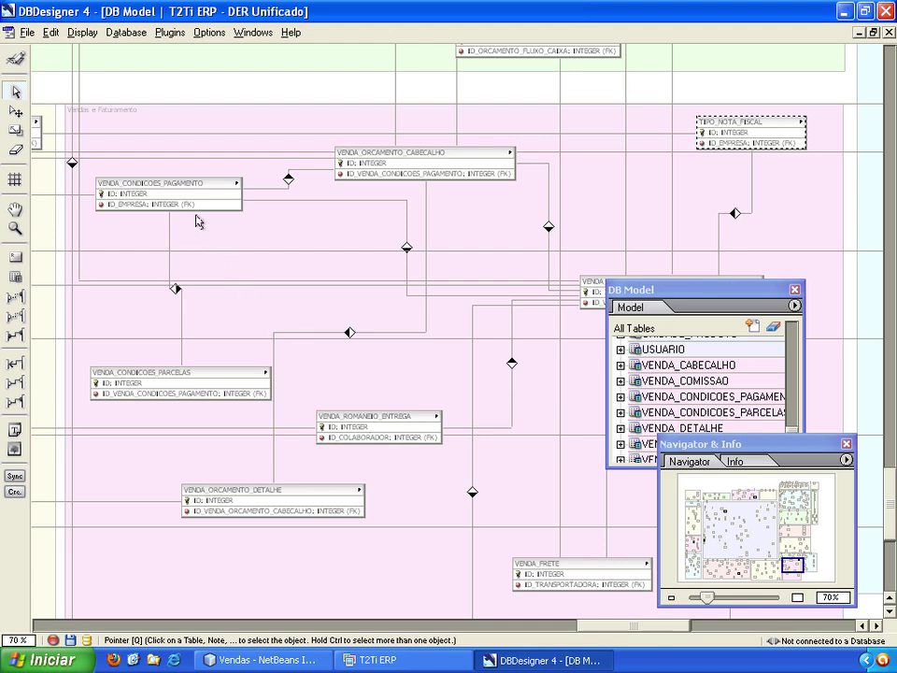
{"action": "double_click", "coordinate": [194, 193]}
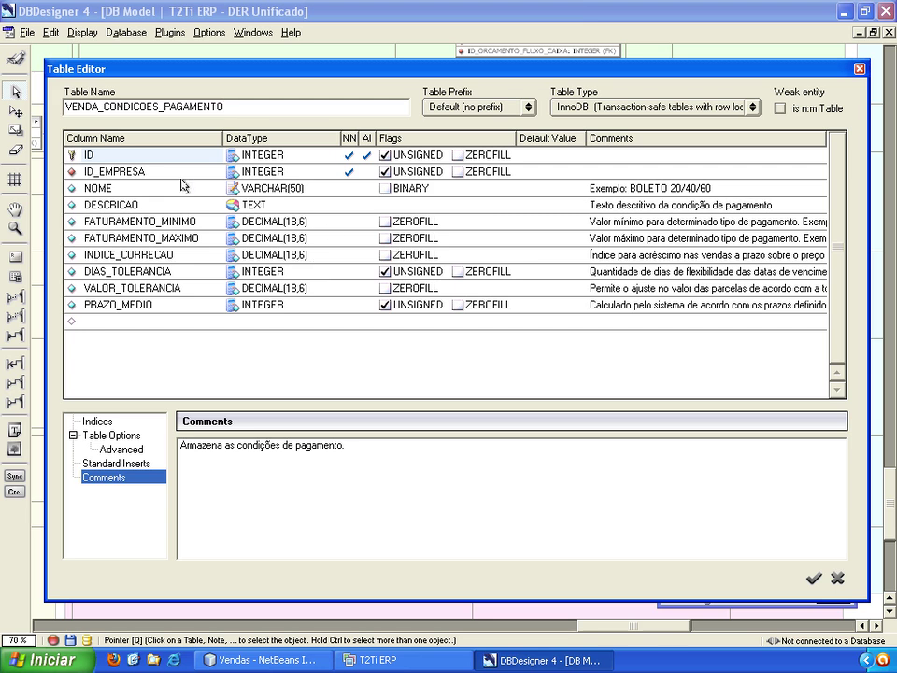
{"action": "left_click", "coordinate": [375, 661]}
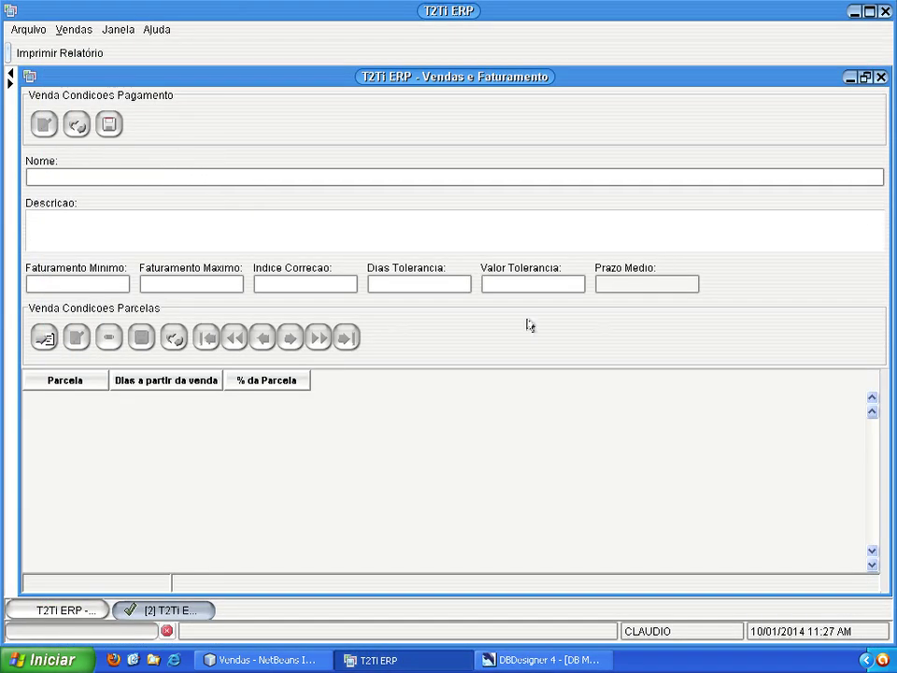
{"action": "left_click", "coordinate": [515, 658]}
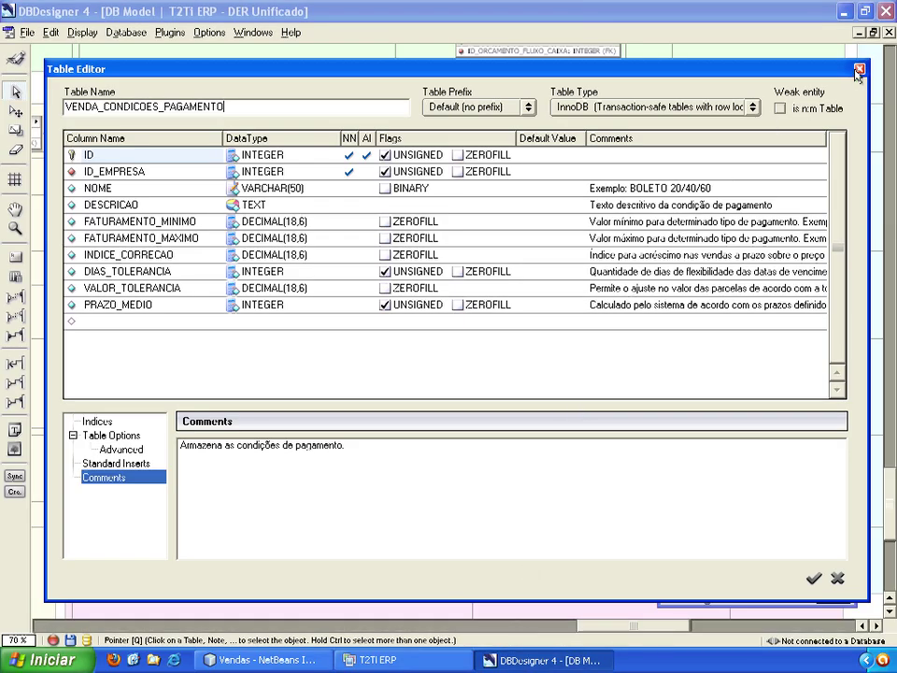
{"action": "left_click", "coordinate": [837, 579]}
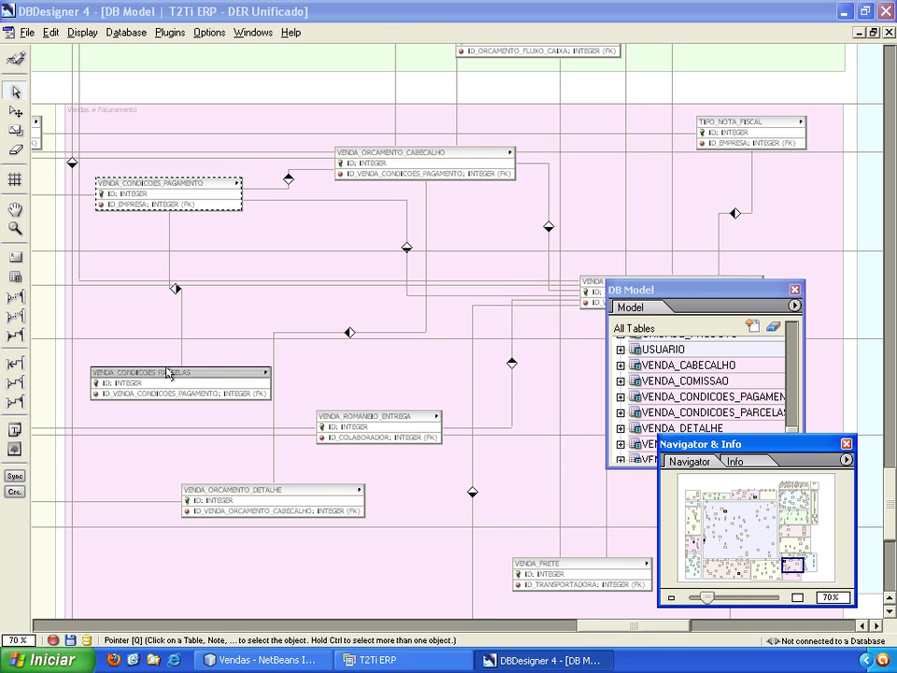
{"action": "double_click", "coordinate": [169, 373]}
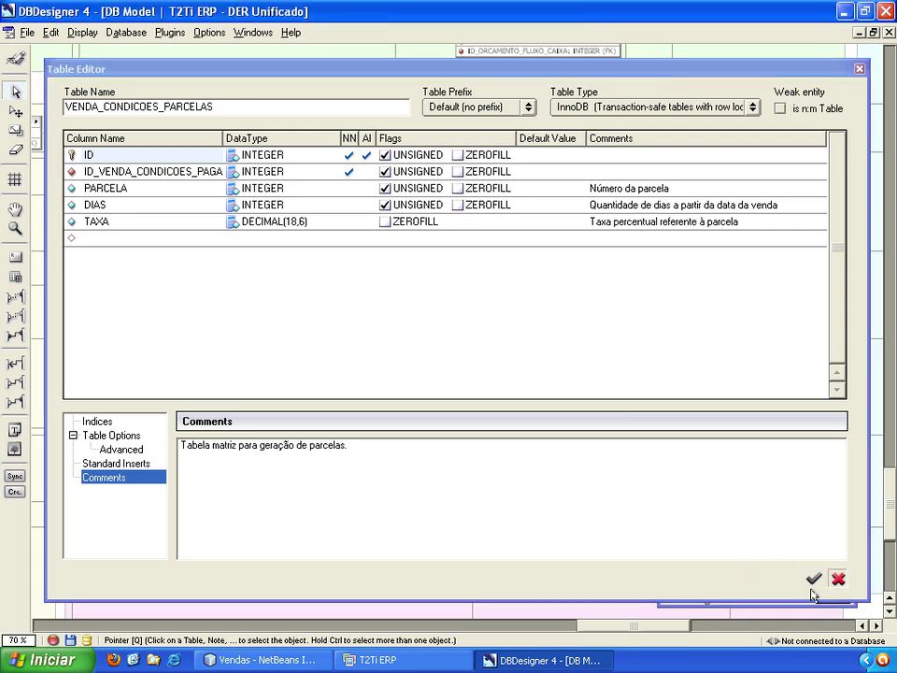
{"action": "left_click", "coordinate": [813, 581]}
- Switch back to T2Ti ERP and close the Venda Condicoes Pagamento form and its list window
{"action": "left_click", "coordinate": [383, 660]}
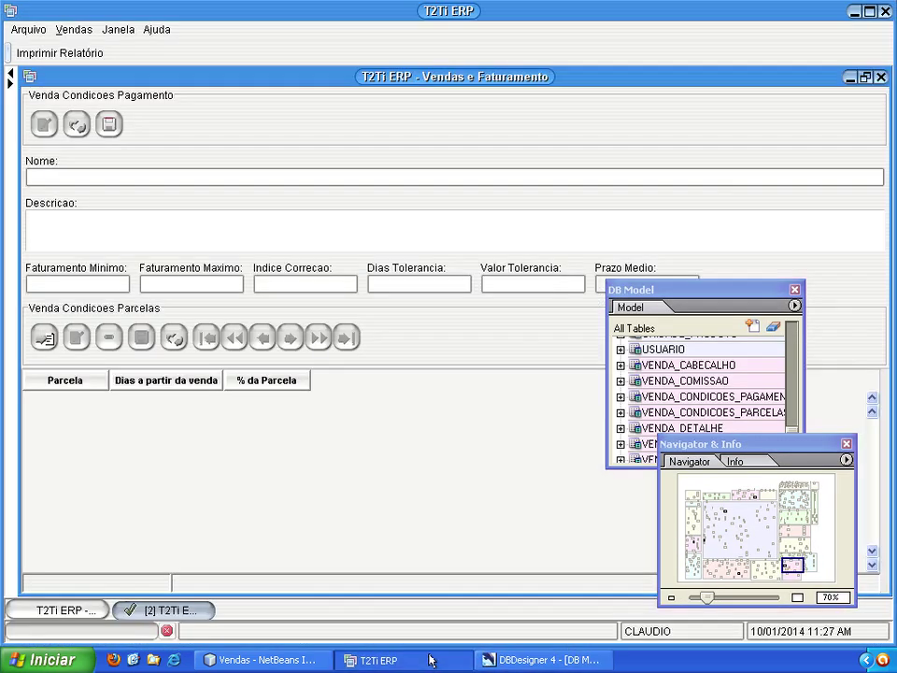
{"action": "left_click", "coordinate": [879, 79]}
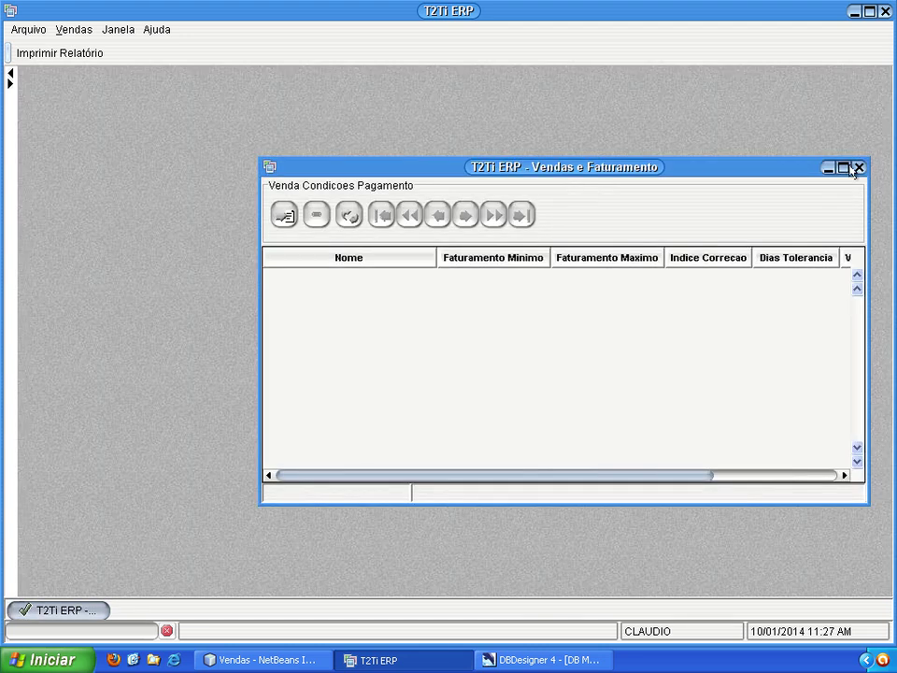
{"action": "left_click", "coordinate": [858, 167]}
- Open a blank Orçamento record from the function tree, with its form maximized and the tree hidden
{"action": "left_click", "coordinate": [10, 82]}
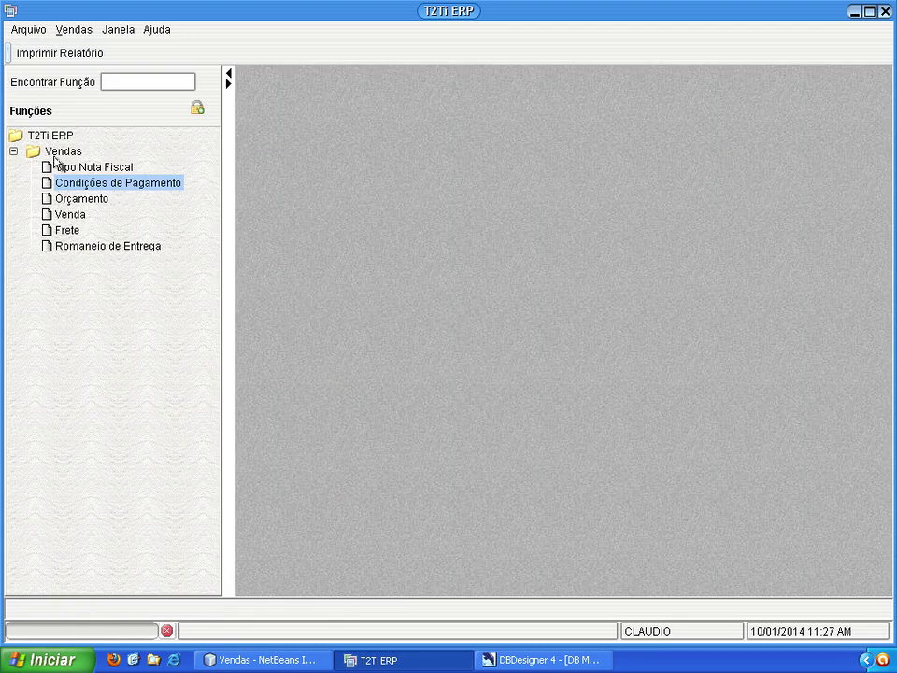
{"action": "double_click", "coordinate": [62, 199]}
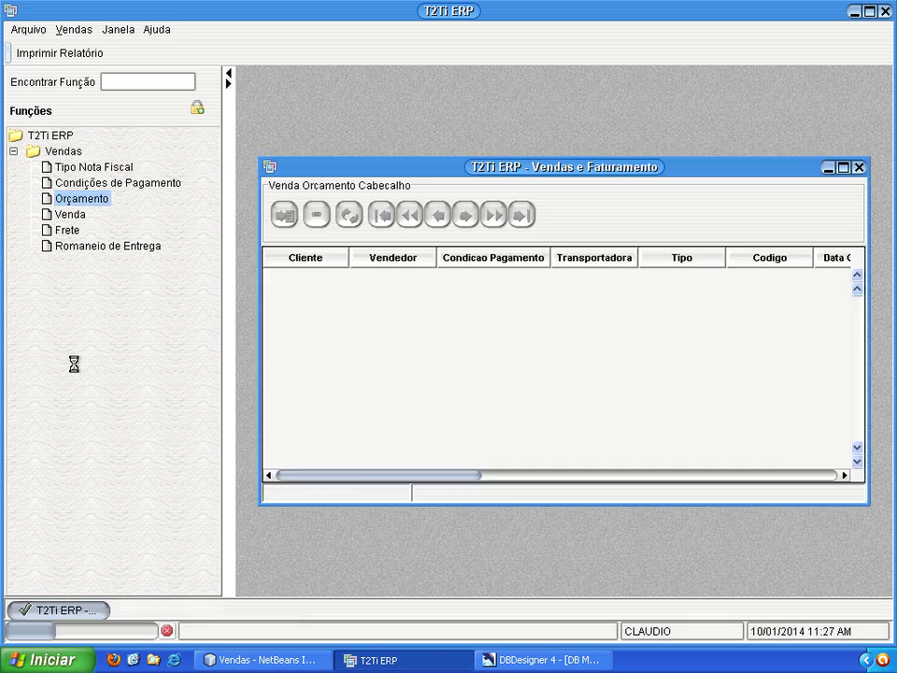
{"action": "left_click", "coordinate": [228, 74]}
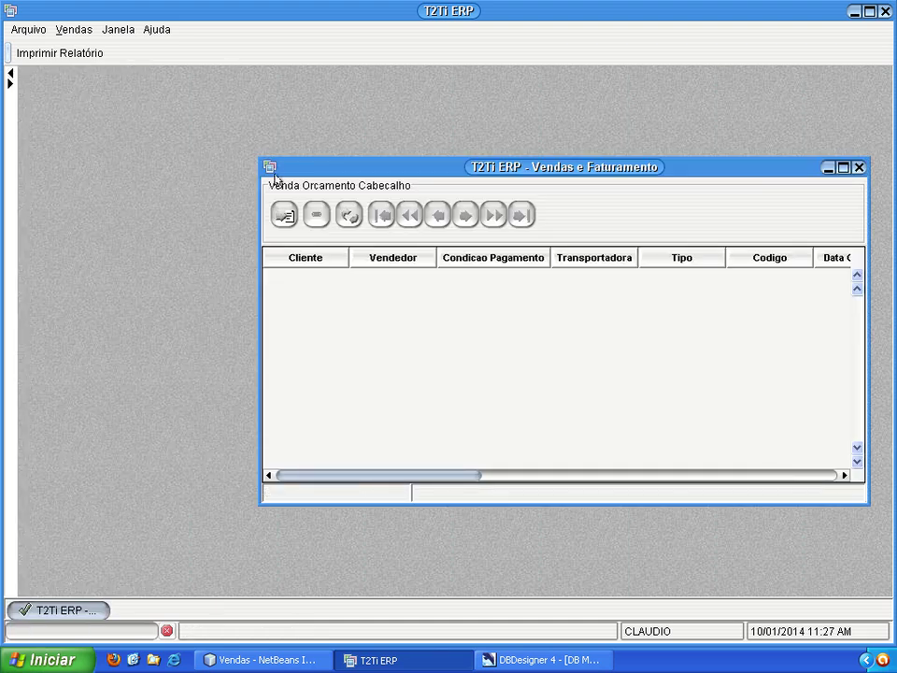
{"action": "left_click", "coordinate": [284, 214]}
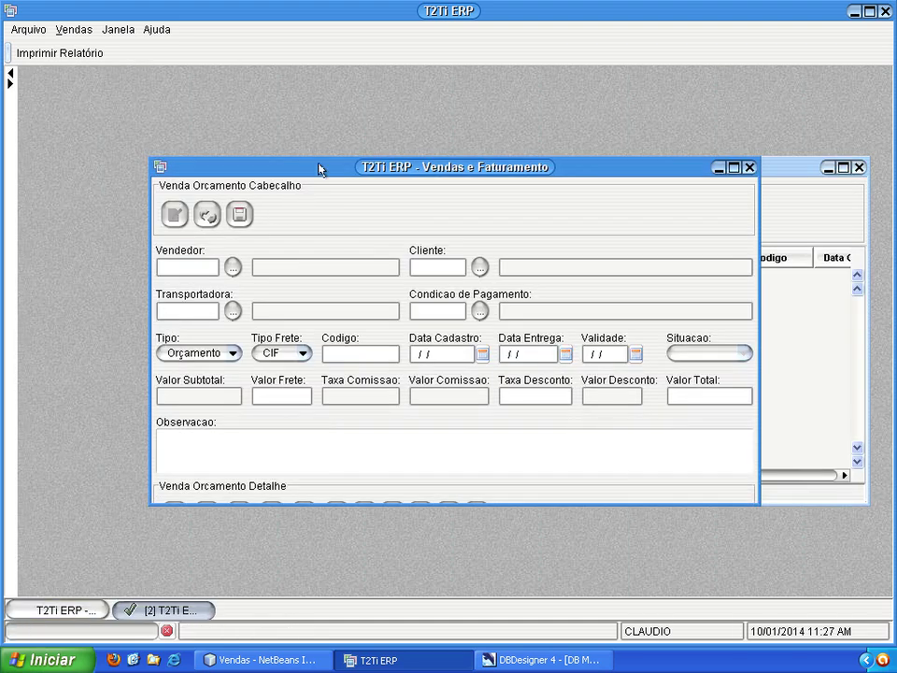
{"action": "double_click", "coordinate": [319, 169]}
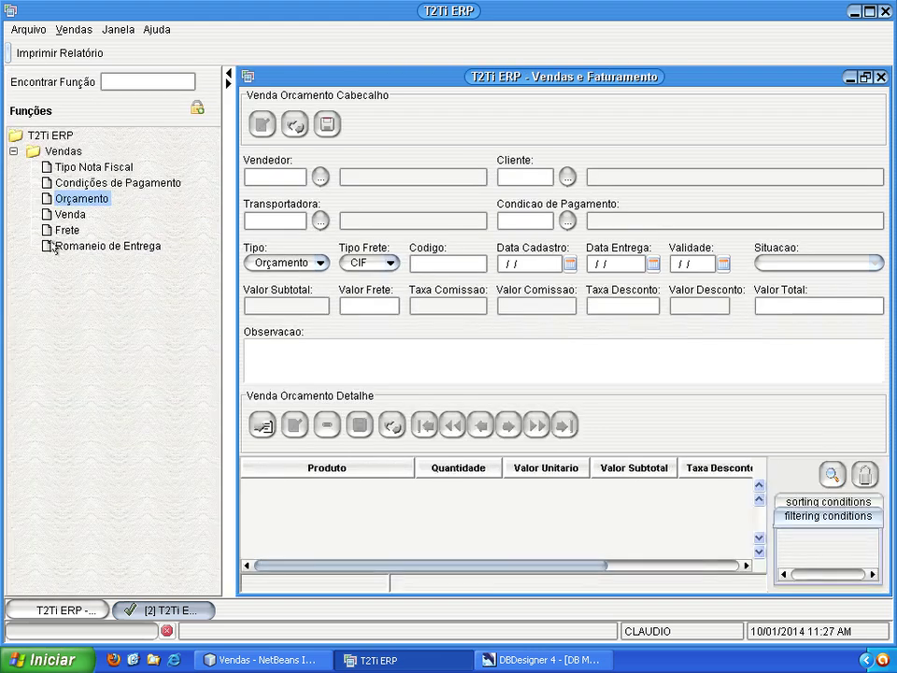
{"action": "left_click", "coordinate": [198, 99]}
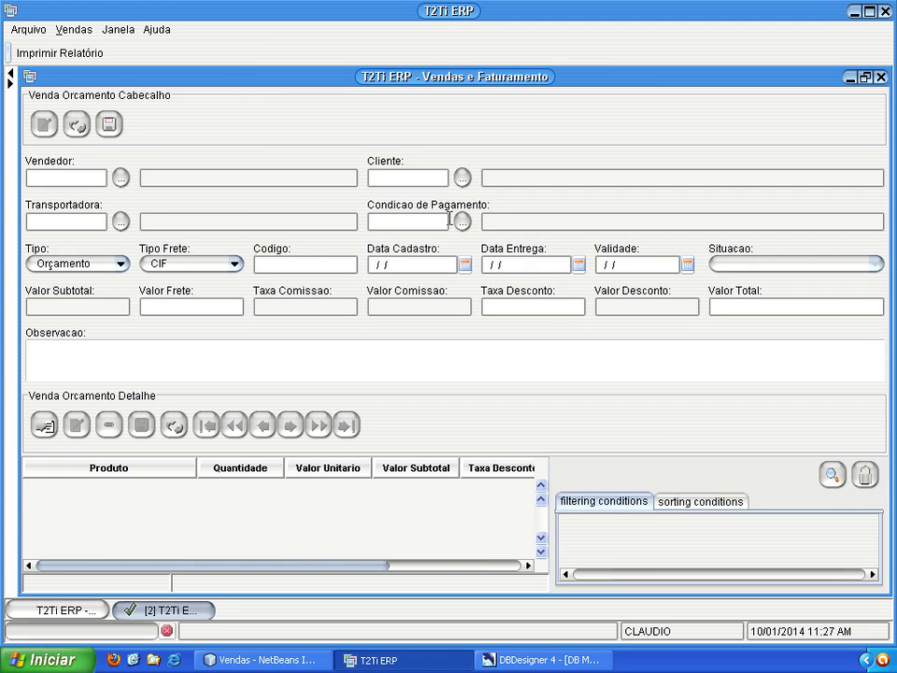
- Check the available Tipo and Tipo Frete options on the quotation form without changing either selection
{"action": "left_click", "coordinate": [118, 265]}
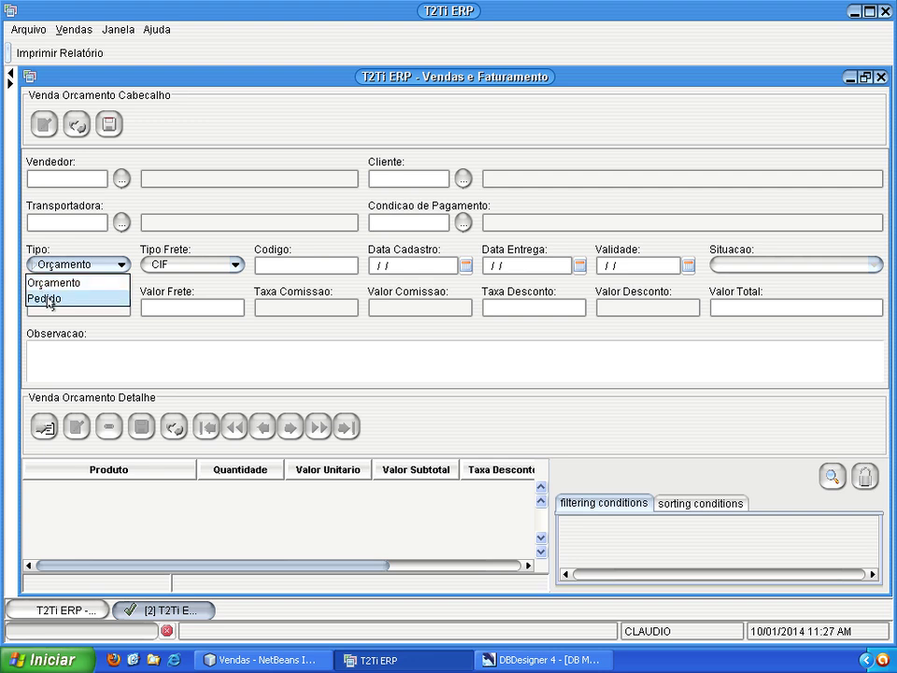
{"action": "left_click", "coordinate": [165, 266]}
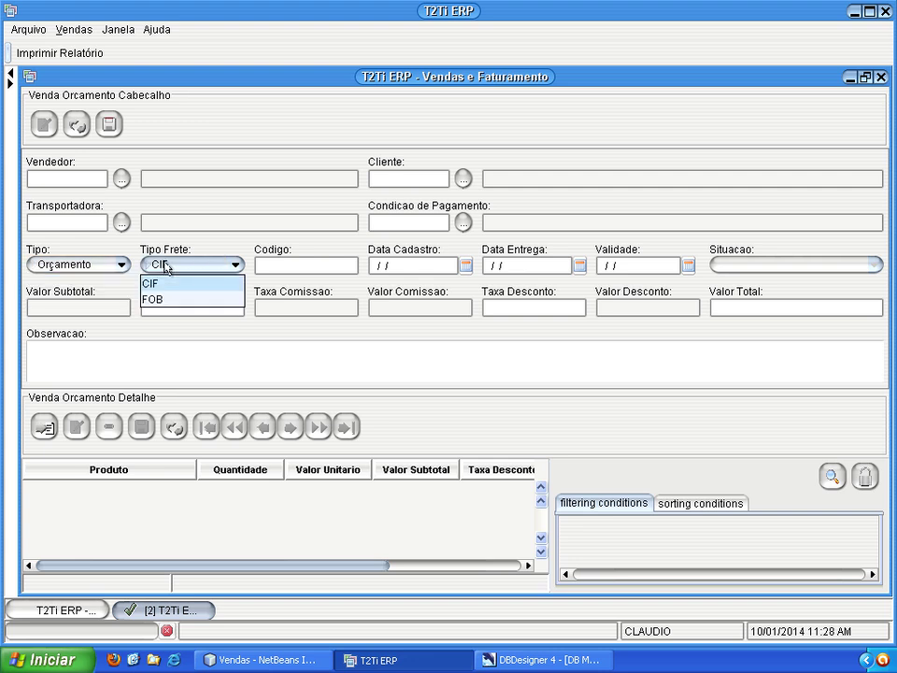
{"action": "left_click", "coordinate": [343, 265]}
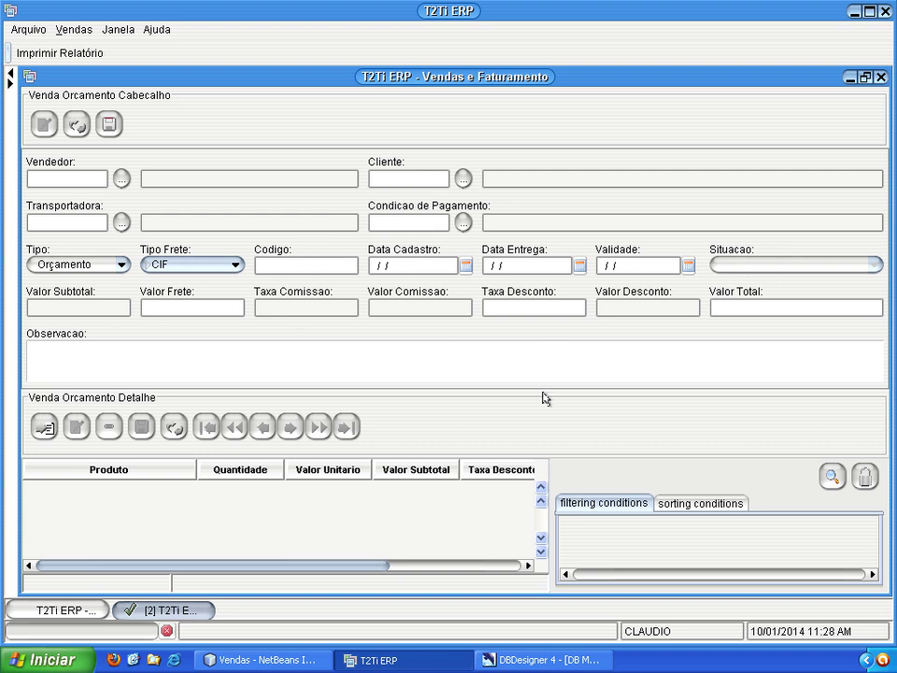
- Add PRODUTO 01 DO SUBGRUPO 01 to the quotation's detail items with a Quantidade of 1, and save the item row
{"action": "left_click", "coordinate": [552, 475]}
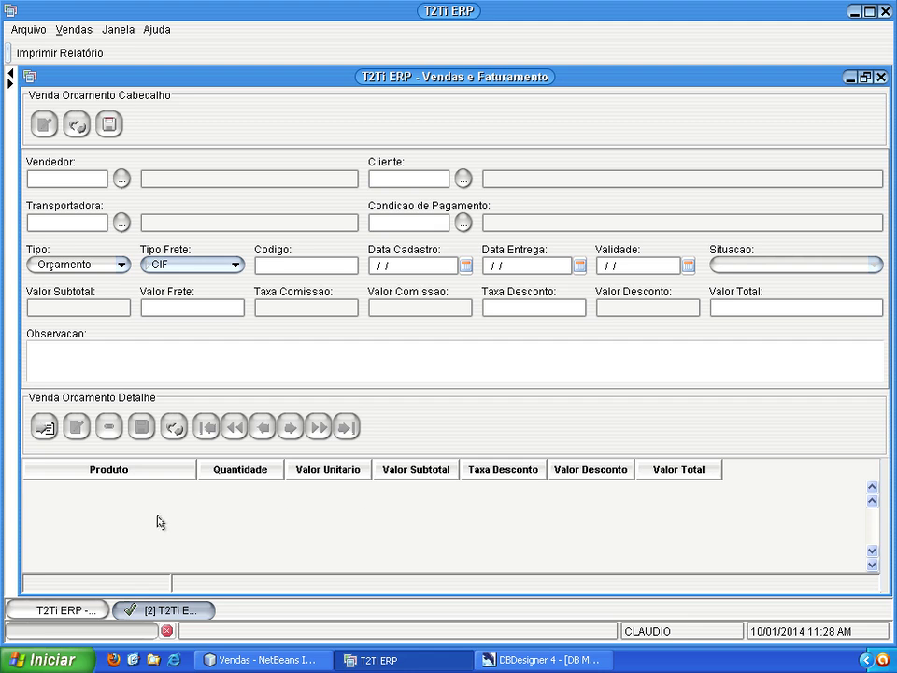
{"action": "left_click", "coordinate": [42, 427]}
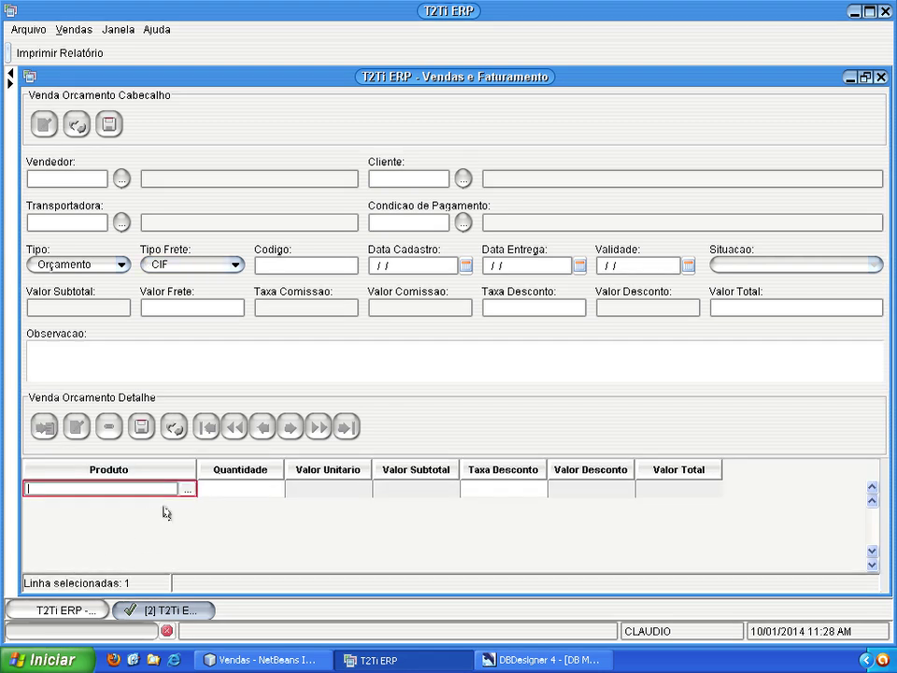
{"action": "left_click", "coordinate": [187, 489]}
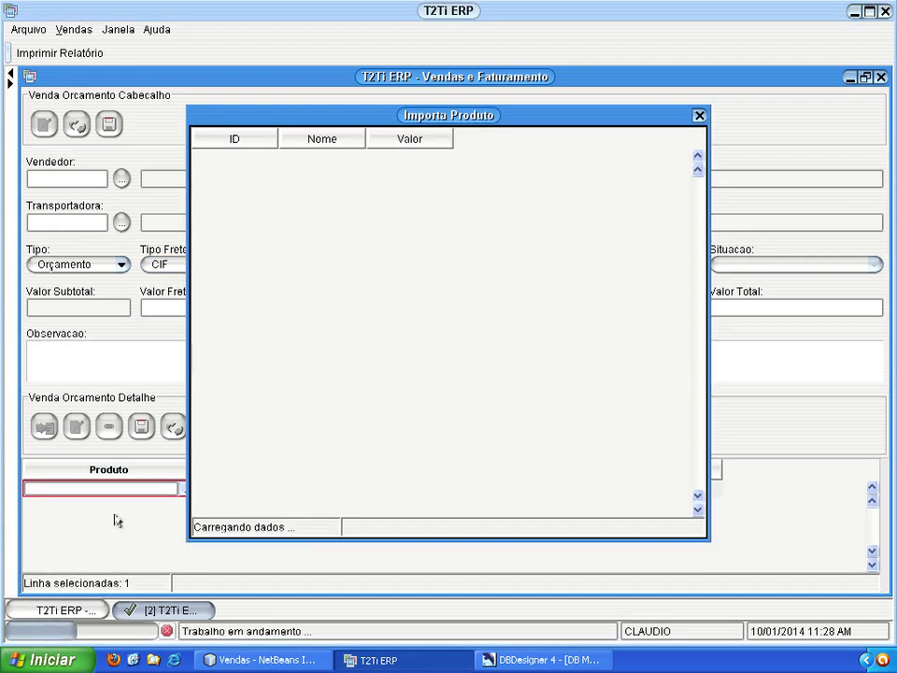
{"action": "double_click", "coordinate": [331, 156]}
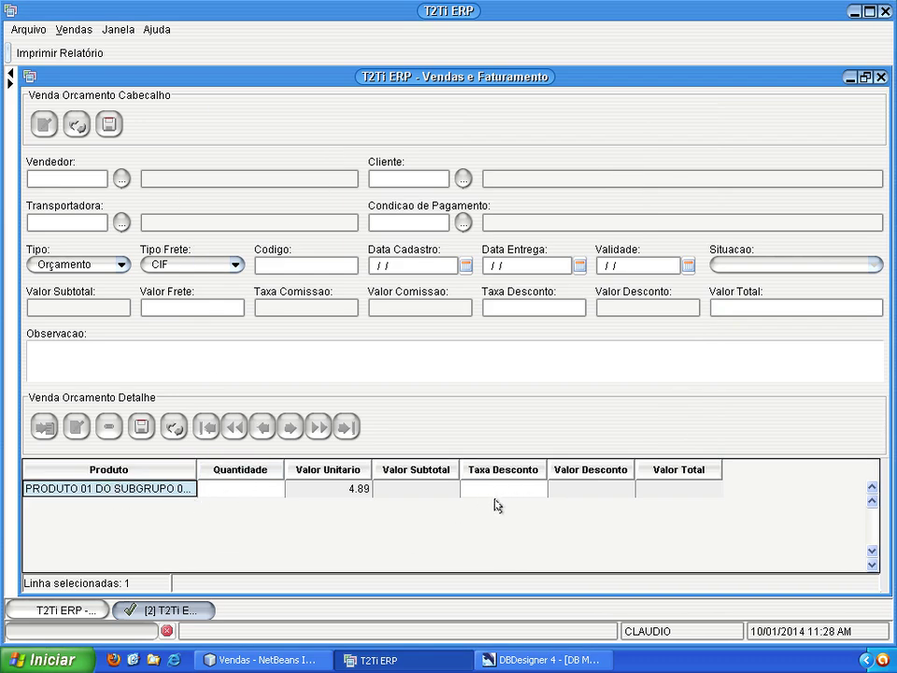
{"action": "double_click", "coordinate": [269, 485]}
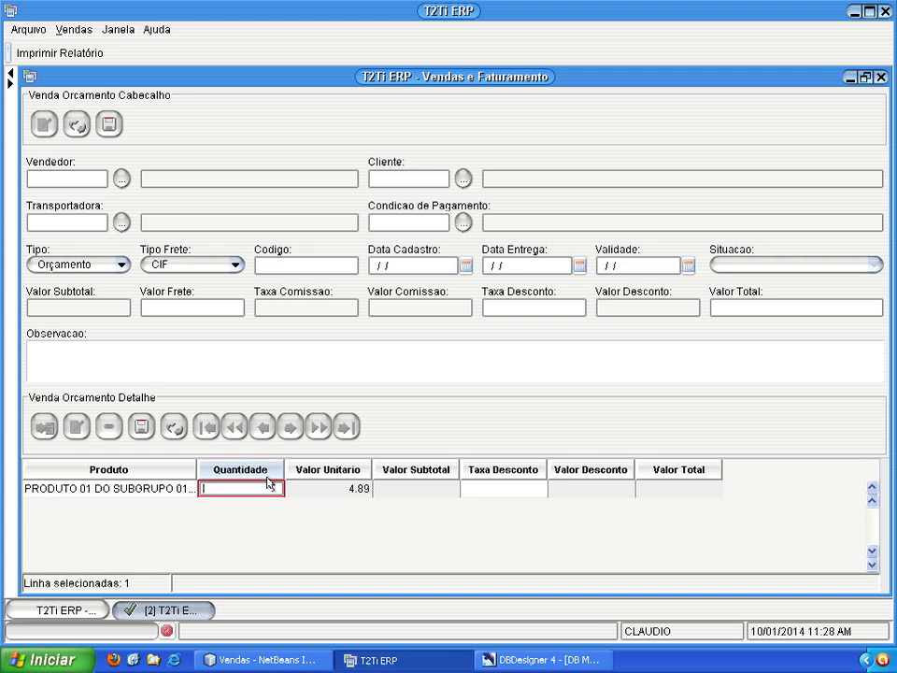
{"action": "type", "text": "1"}
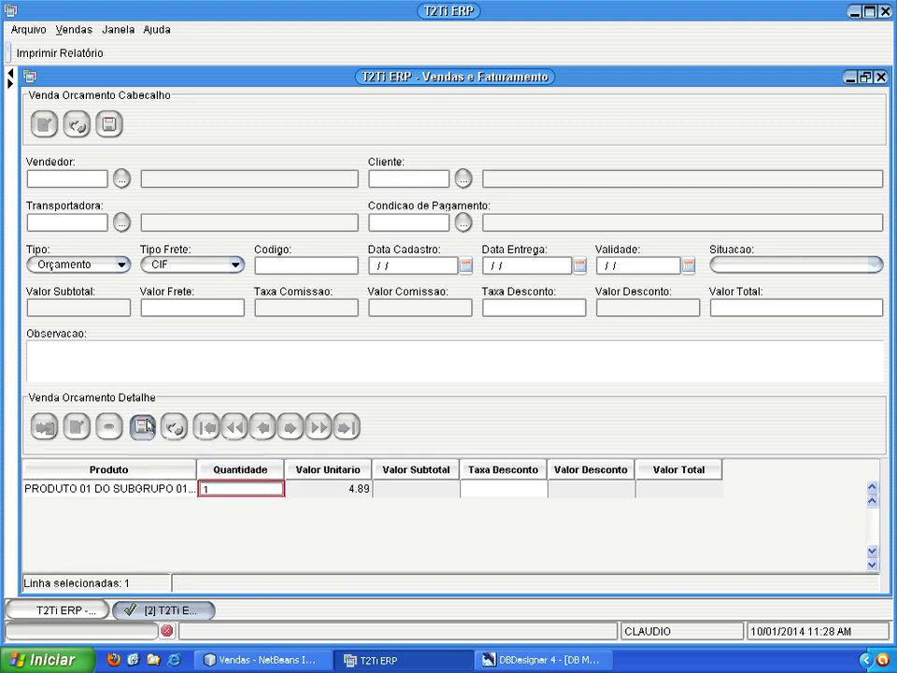
{"action": "left_click", "coordinate": [141, 427]}
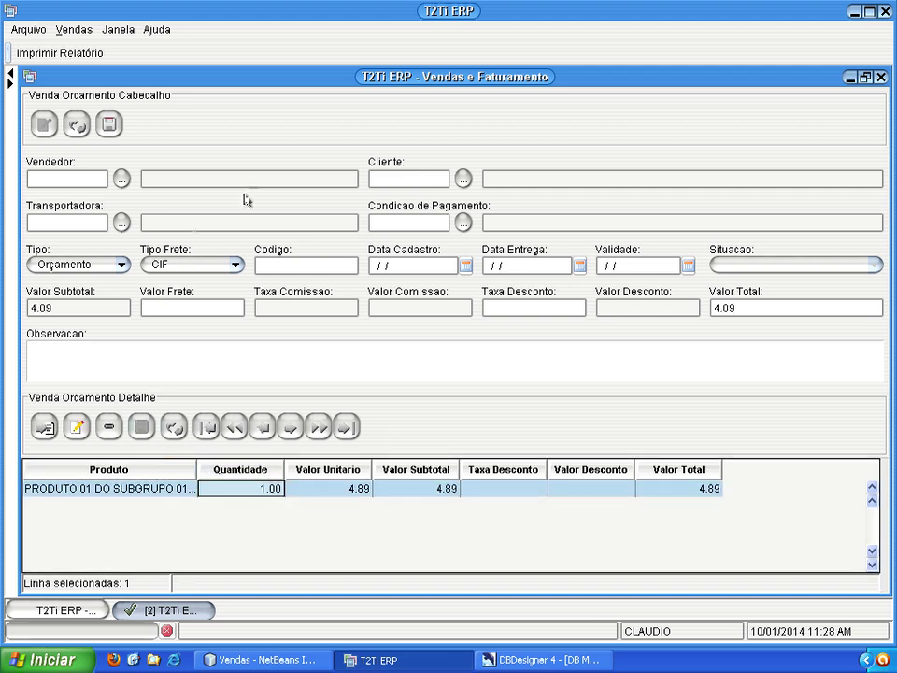
{"action": "left_click", "coordinate": [9, 83]}
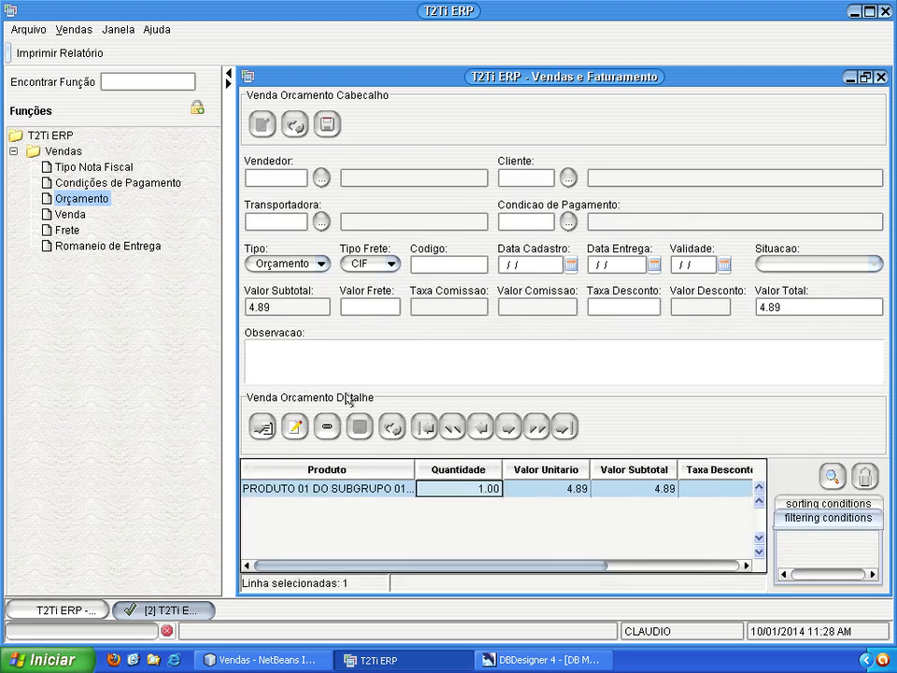
{"action": "left_click", "coordinate": [195, 112]}
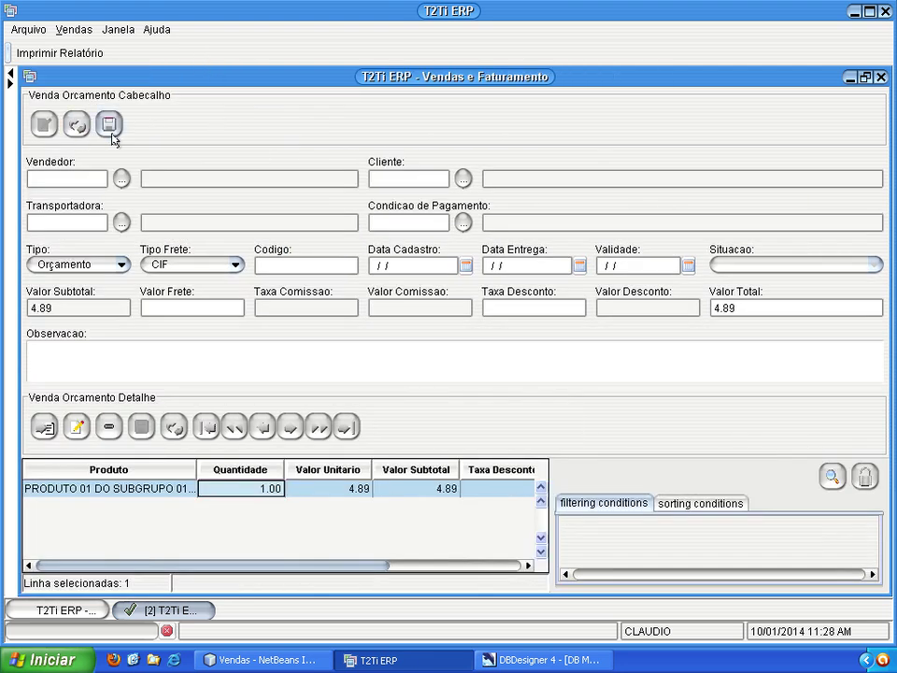
- Switch to DBDesigner and examine the VENDA_ORCAMENTO_CABECALHO and VENDA_ORCAMENTO_DETALHE table definitions, closing each one after review
{"action": "left_click", "coordinate": [528, 658]}
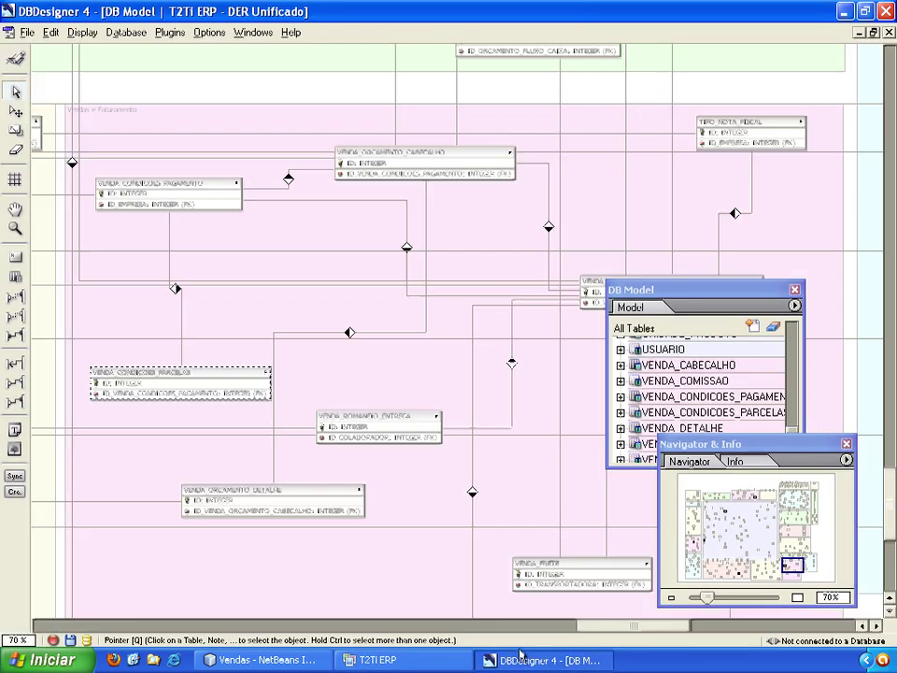
{"action": "left_click", "coordinate": [422, 151]}
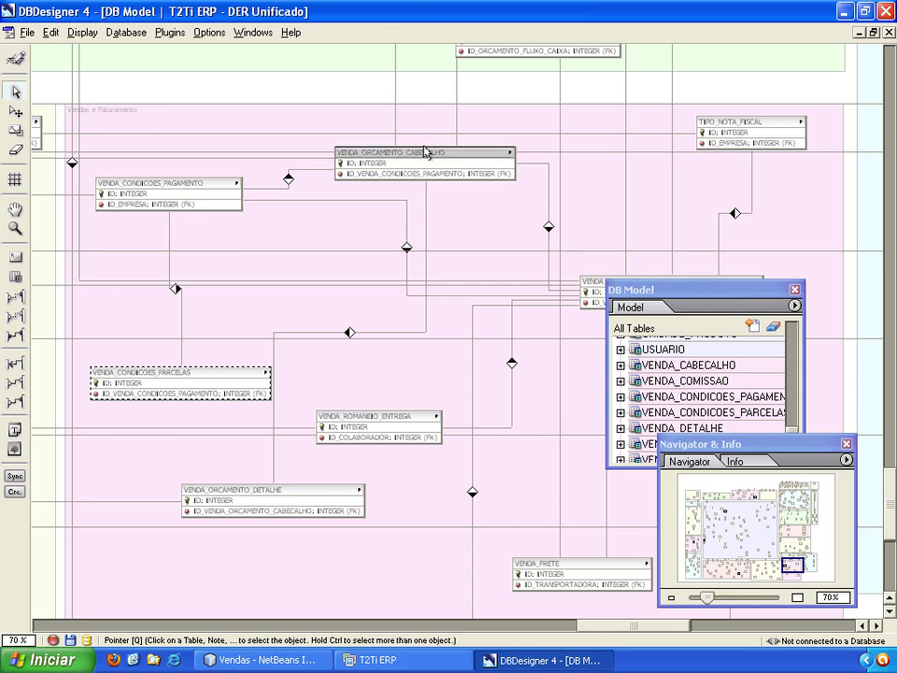
{"action": "double_click", "coordinate": [423, 151]}
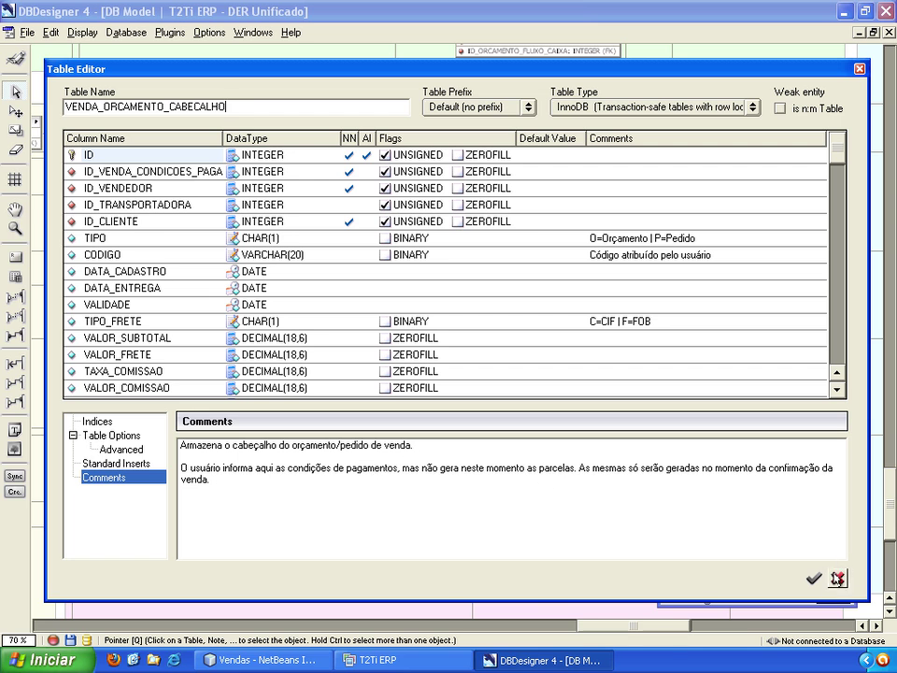
{"action": "left_click", "coordinate": [814, 579]}
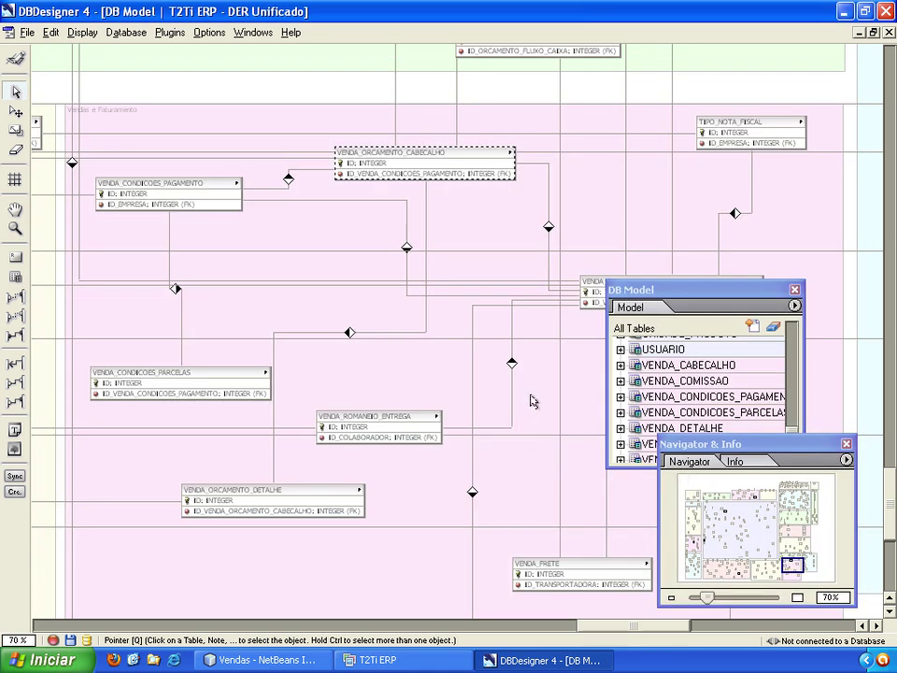
{"action": "scroll", "coordinate": [533, 401], "scroll_direction": "down", "scroll_amount": 3}
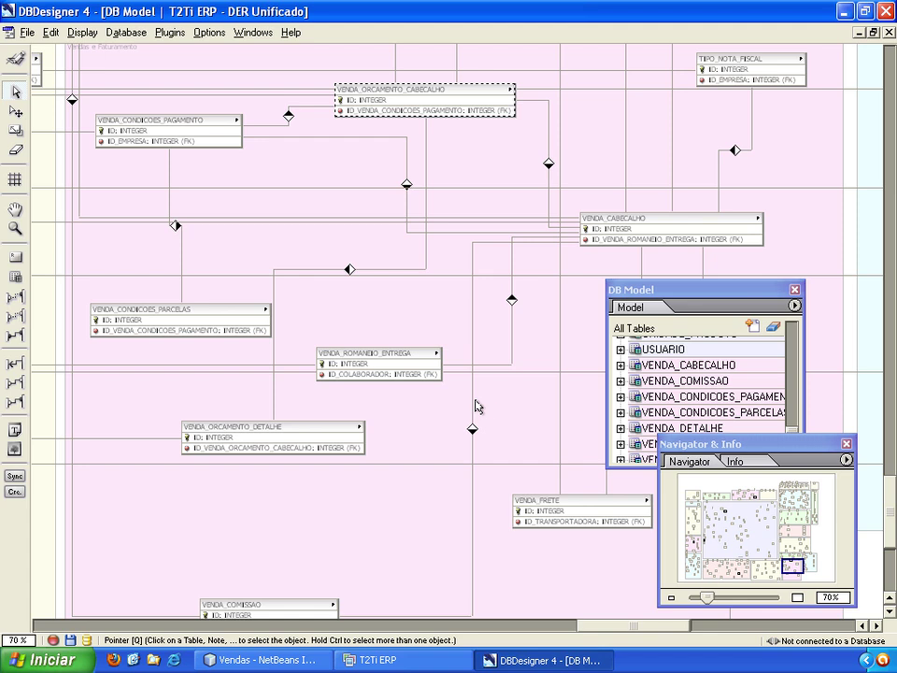
{"action": "scroll", "coordinate": [503, 368], "scroll_direction": "down", "scroll_amount": 1}
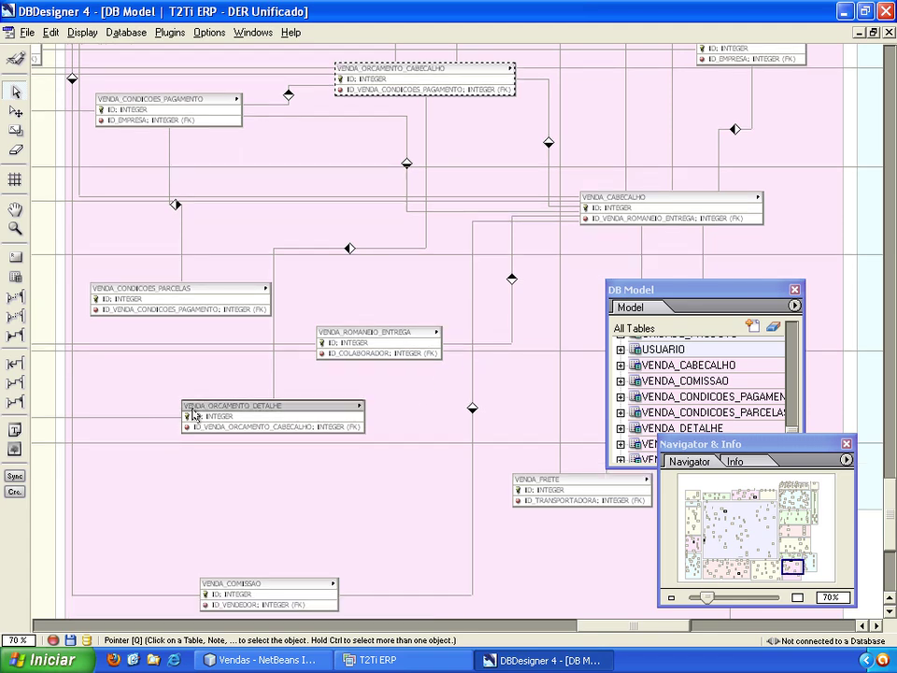
{"action": "double_click", "coordinate": [276, 409]}
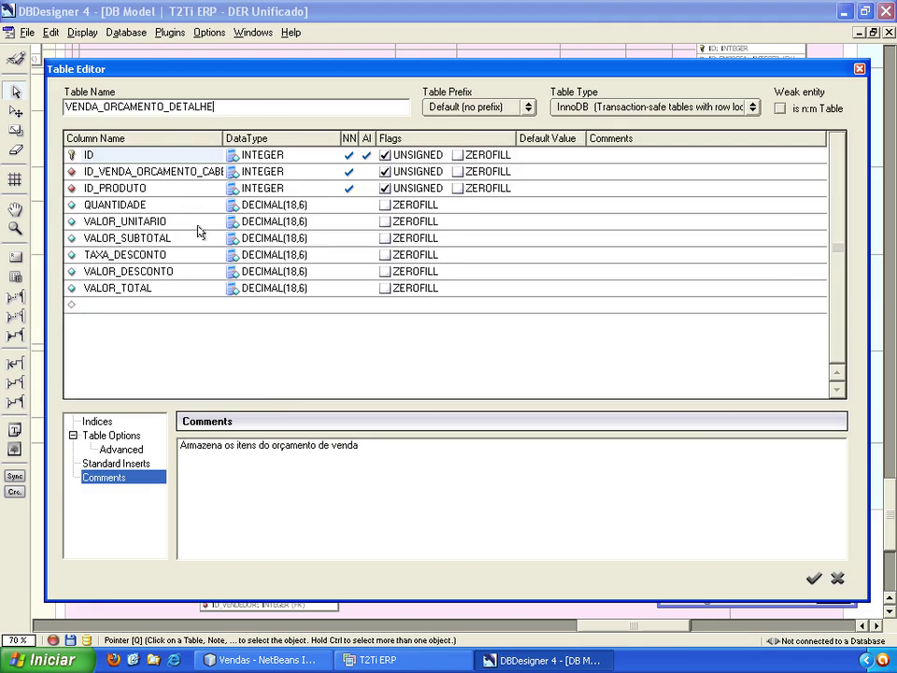
{"action": "left_click", "coordinate": [838, 578]}
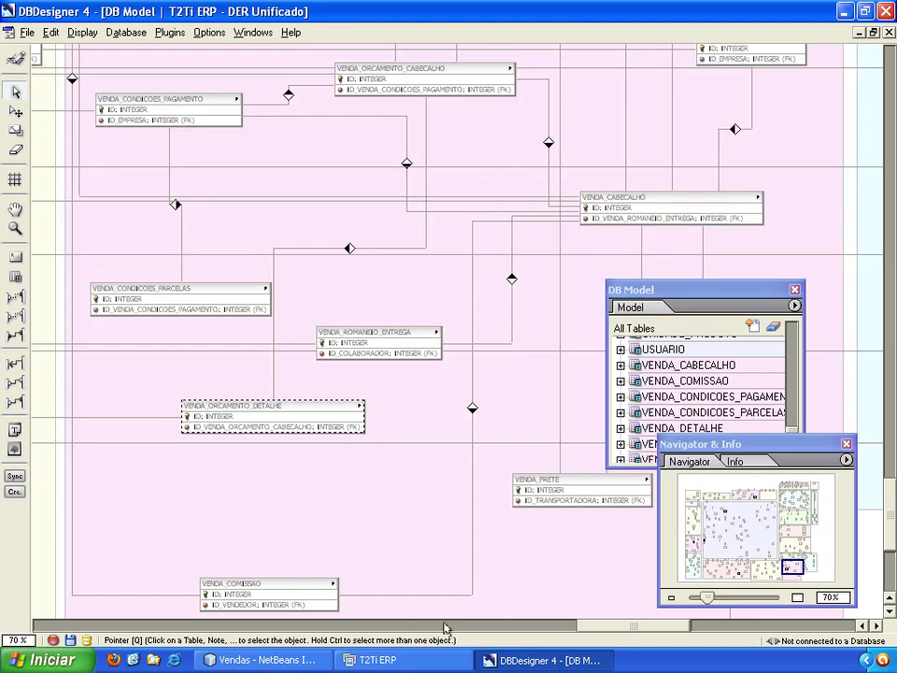
- Switch back to T2Ti ERP and close the quotation form without saving it, along with its list window
{"action": "left_click", "coordinate": [408, 659]}
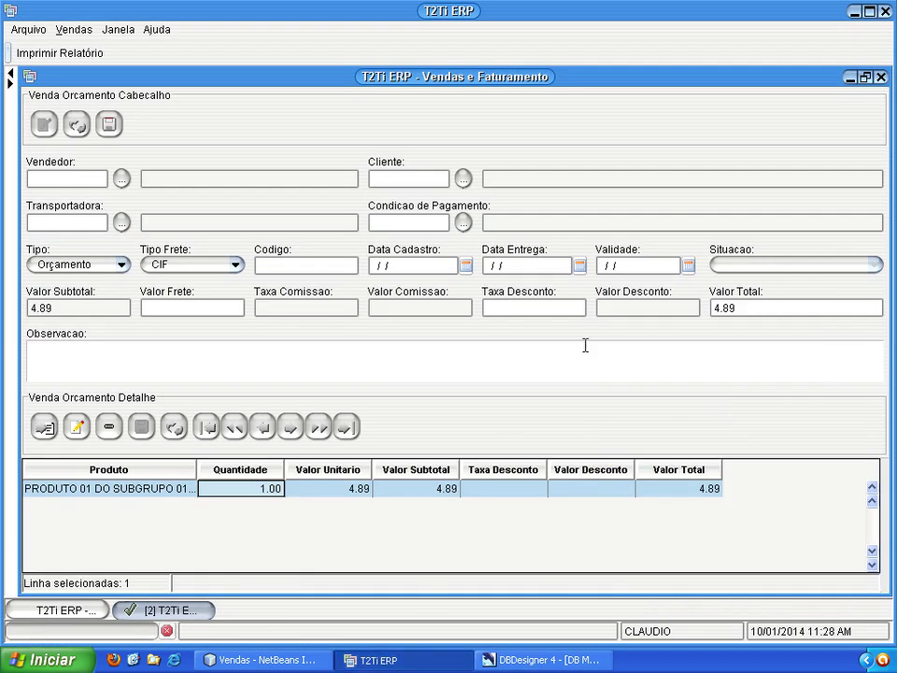
{"action": "left_click", "coordinate": [879, 79]}
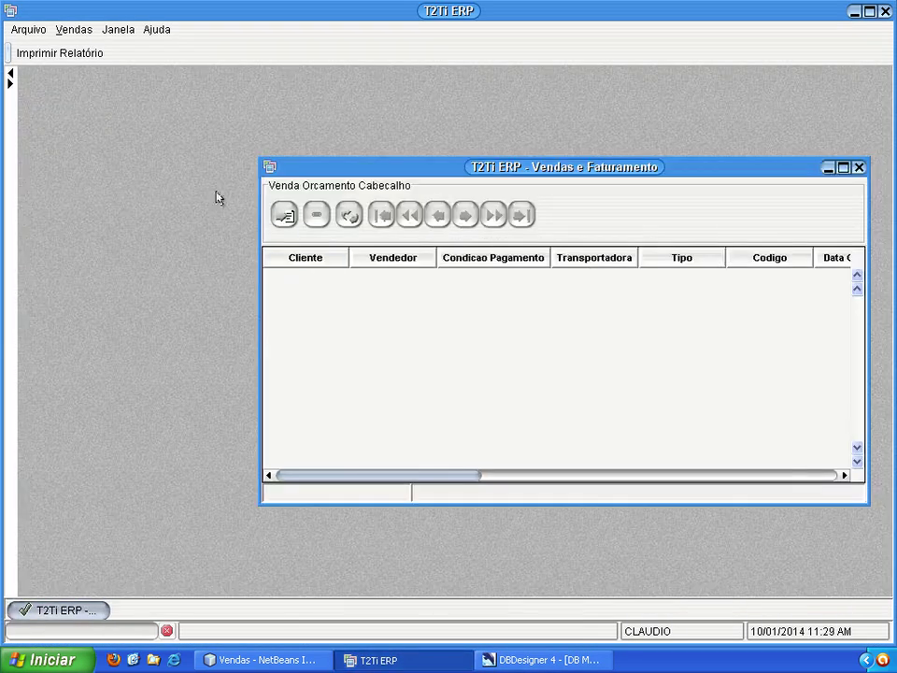
{"action": "left_click", "coordinate": [859, 168]}
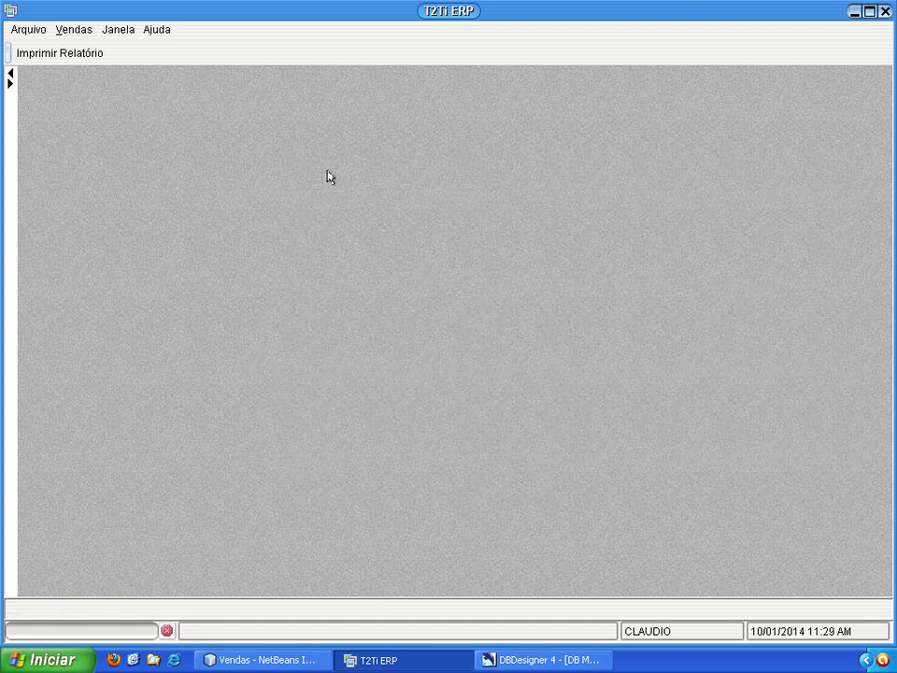
- Open a blank Venda record from the function tree, with its form maximized and the tree hidden
{"action": "left_click", "coordinate": [10, 83]}
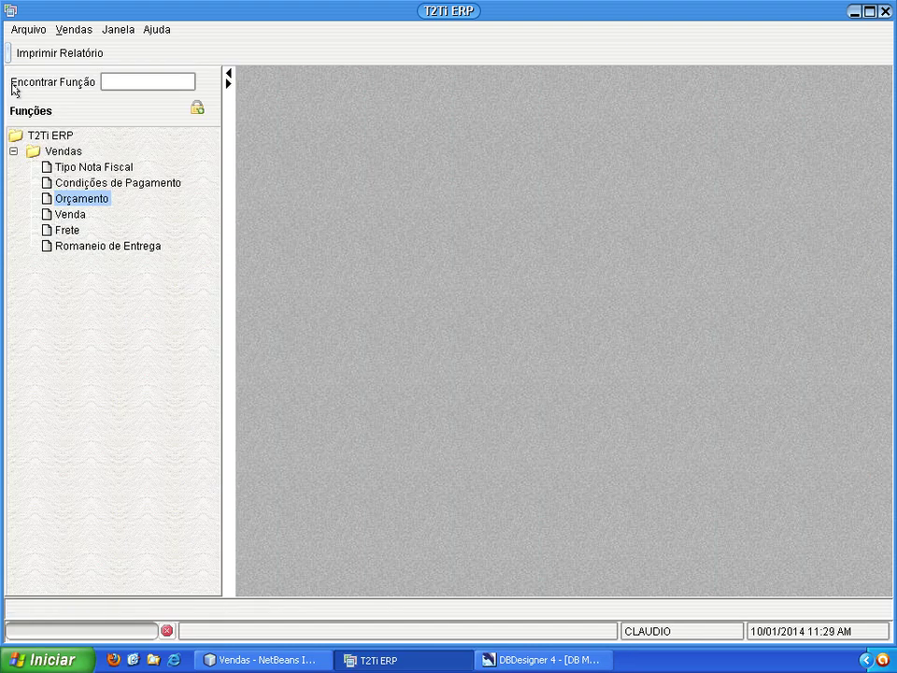
{"action": "double_click", "coordinate": [70, 216]}
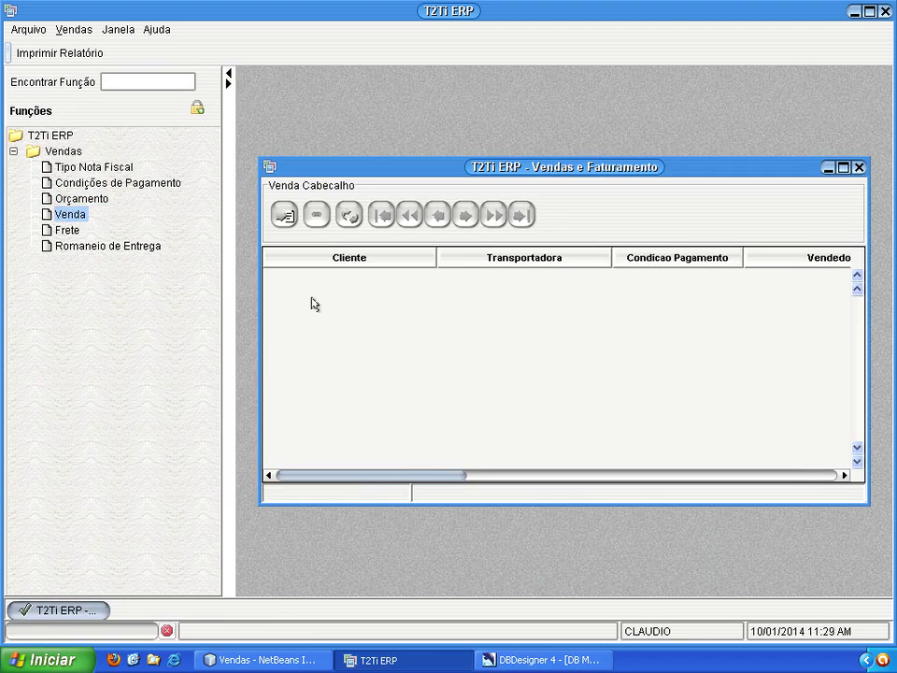
{"action": "left_click", "coordinate": [228, 74]}
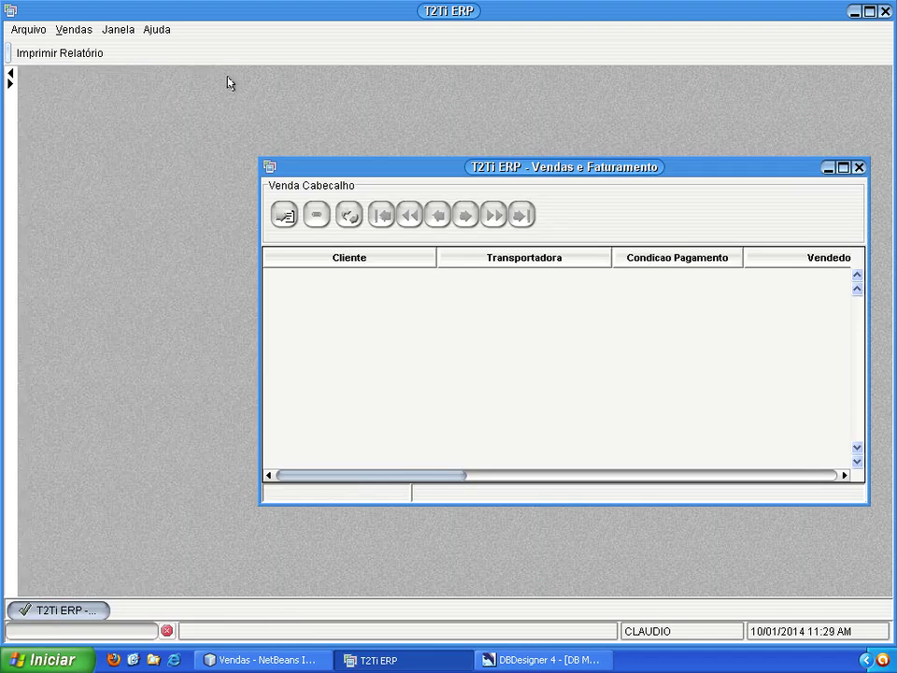
{"action": "left_click", "coordinate": [284, 216]}
{"action": "double_click", "coordinate": [370, 167]}
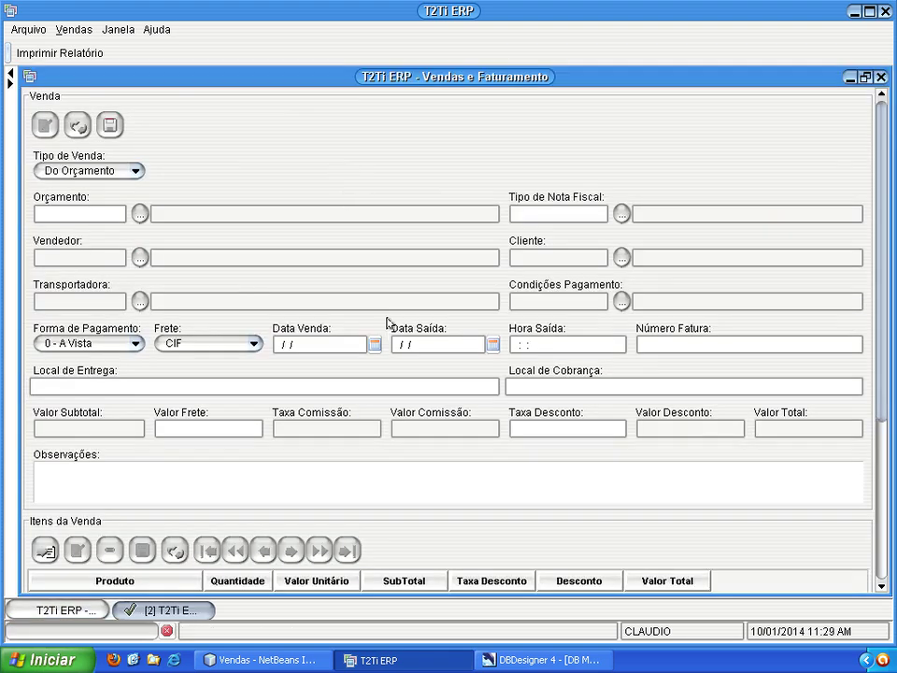
- Examine the Venda form and its items grid, comparing which fields are editable under the Do Orçamento and Venda Direta sale types
{"action": "scroll", "coordinate": [395, 339], "scroll_direction": "down", "scroll_amount": 3}
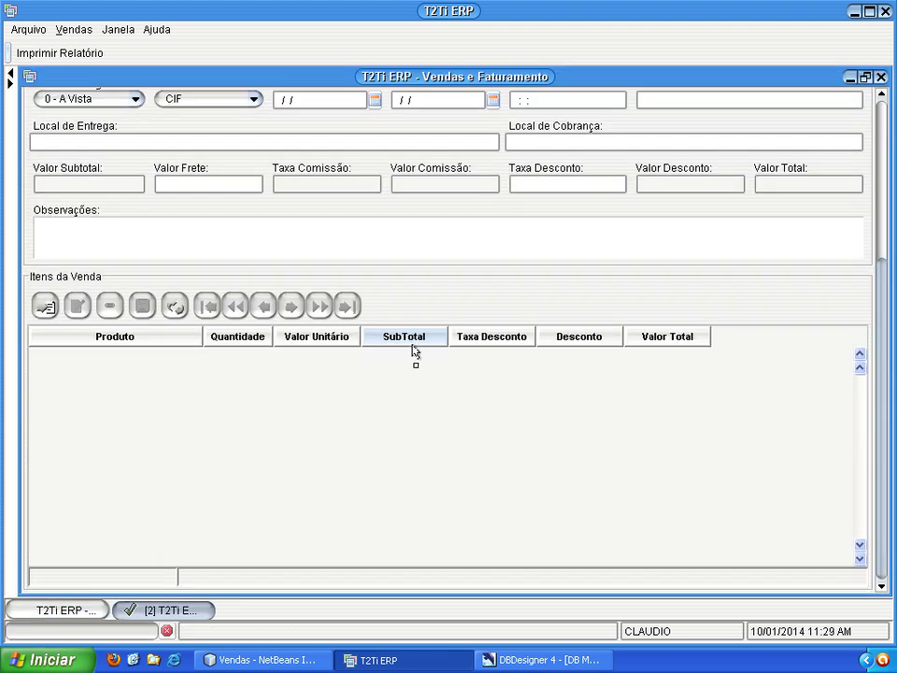
{"action": "left_click_drag", "start_coordinate": [881, 320], "coordinate": [881, 157]}
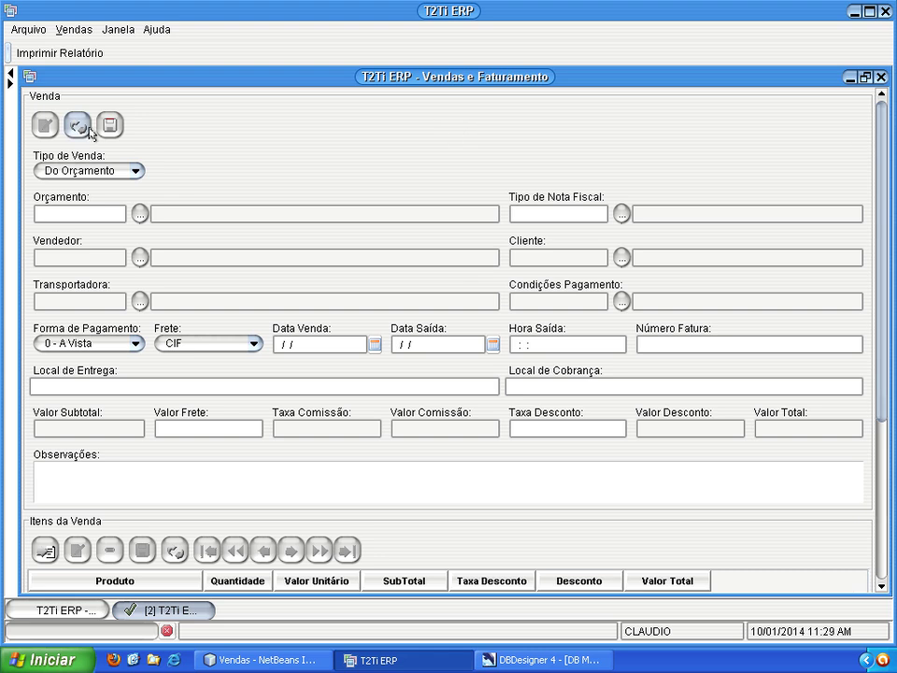
{"action": "left_click", "coordinate": [102, 174]}
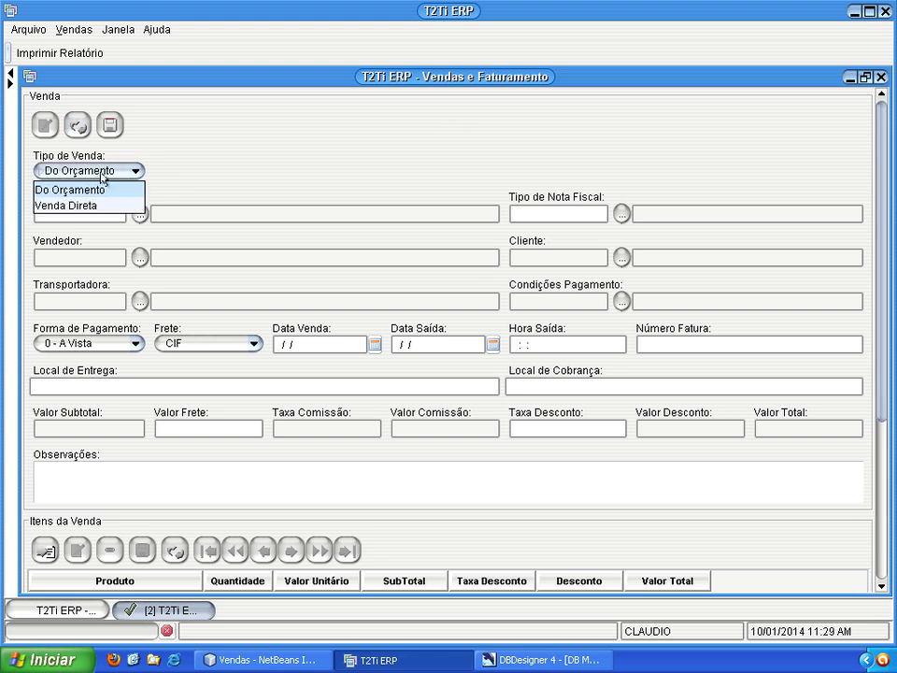
{"action": "left_click", "coordinate": [77, 204]}
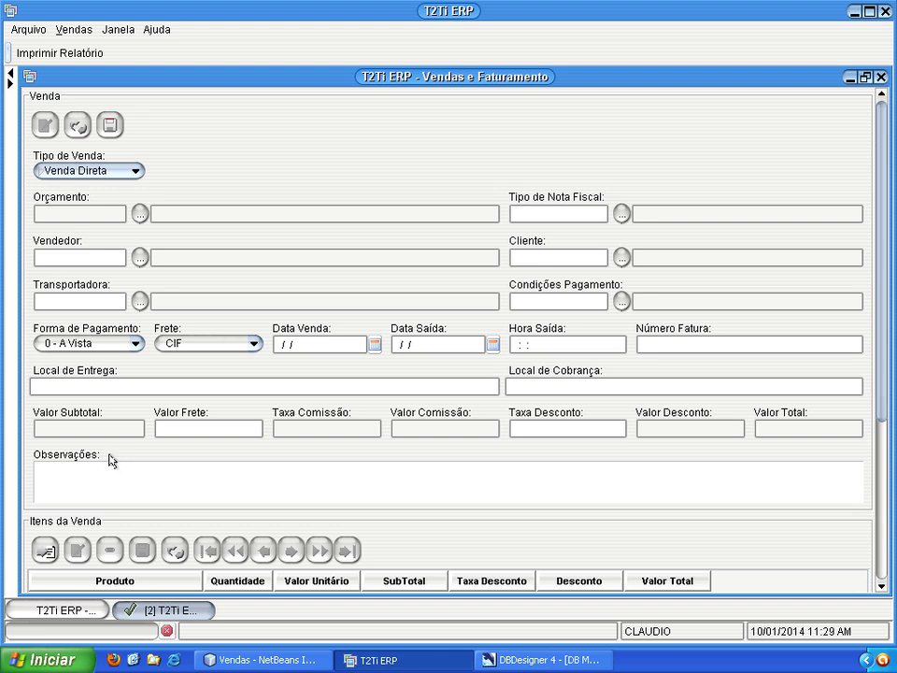
{"action": "left_click", "coordinate": [89, 173]}
{"action": "left_click", "coordinate": [74, 189]}
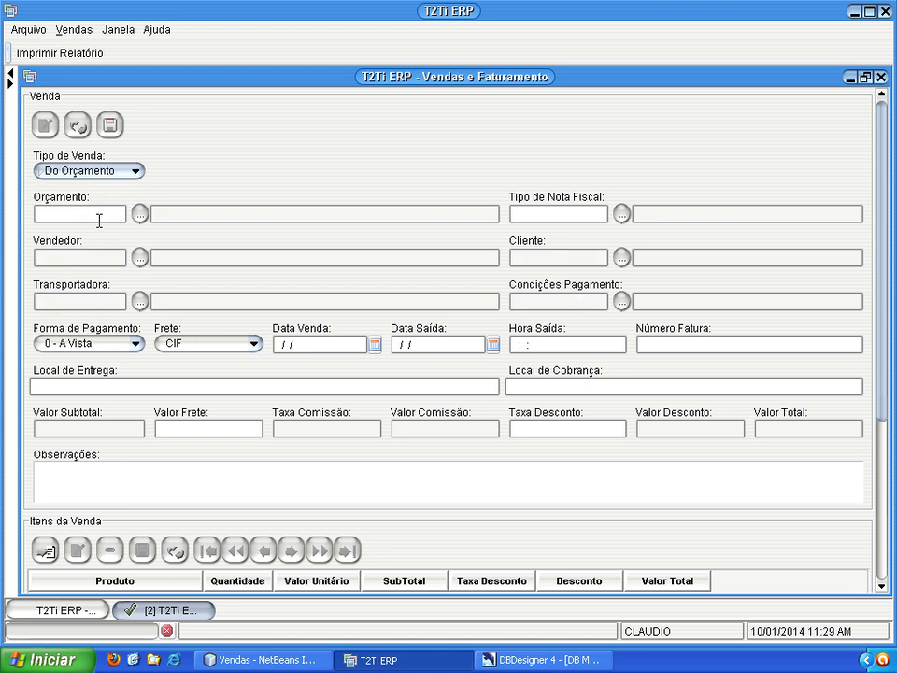
{"action": "left_click", "coordinate": [99, 178]}
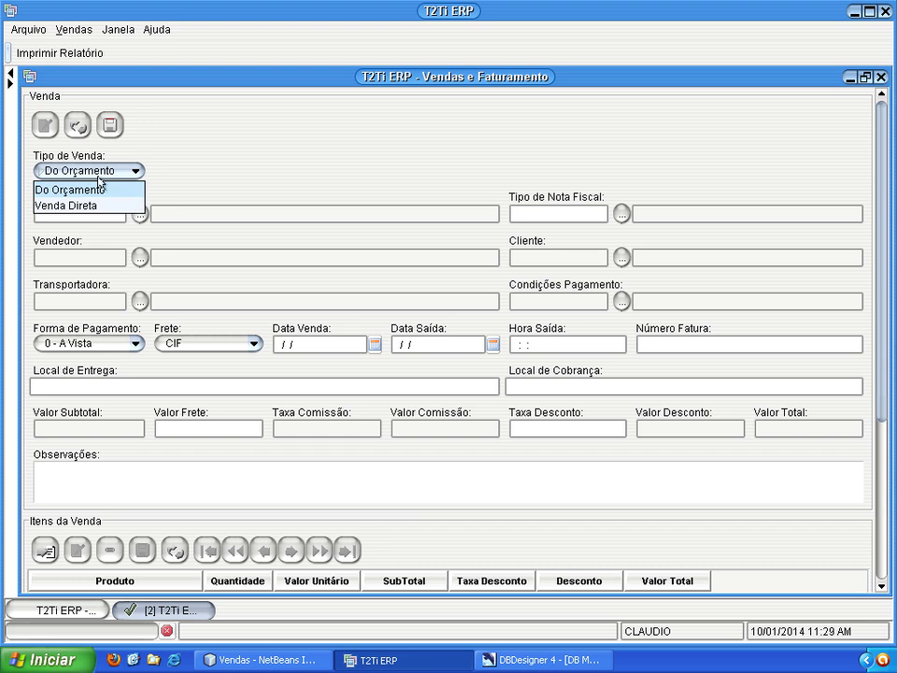
{"action": "left_click", "coordinate": [86, 201]}
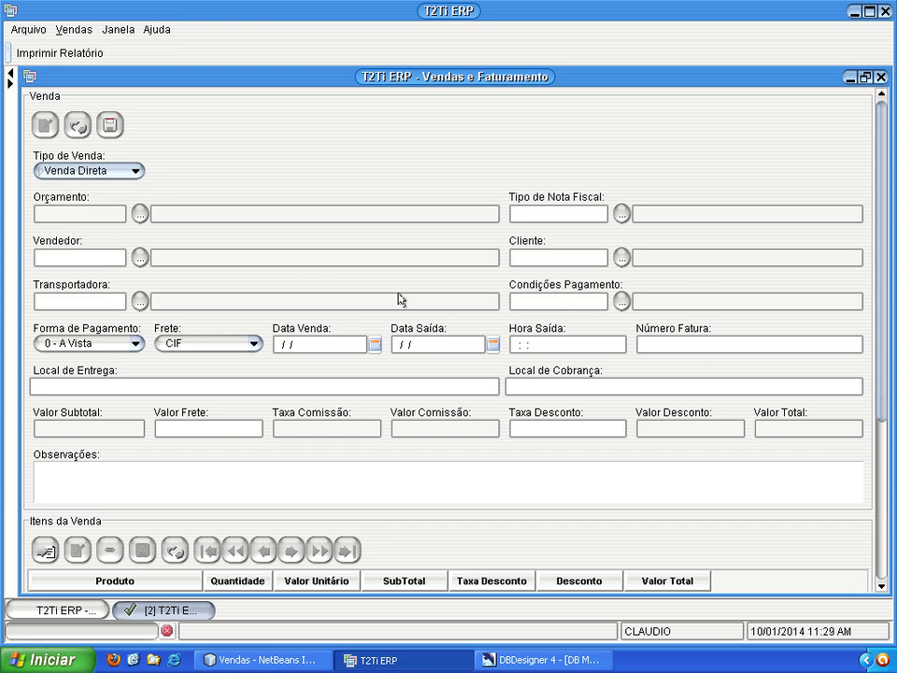
{"action": "left_click", "coordinate": [111, 171]}
{"action": "left_click", "coordinate": [104, 192]}
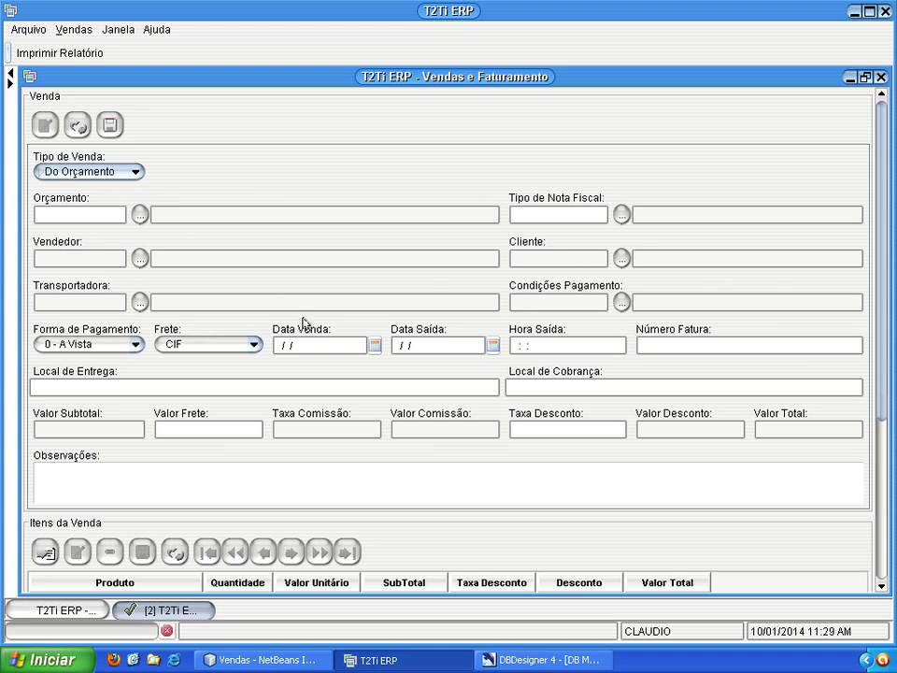
- Review the sale's Itens da Venda section and set the Tipo de Venda to Venda Direta
{"action": "scroll", "coordinate": [275, 345], "scroll_direction": "down", "scroll_amount": 3}
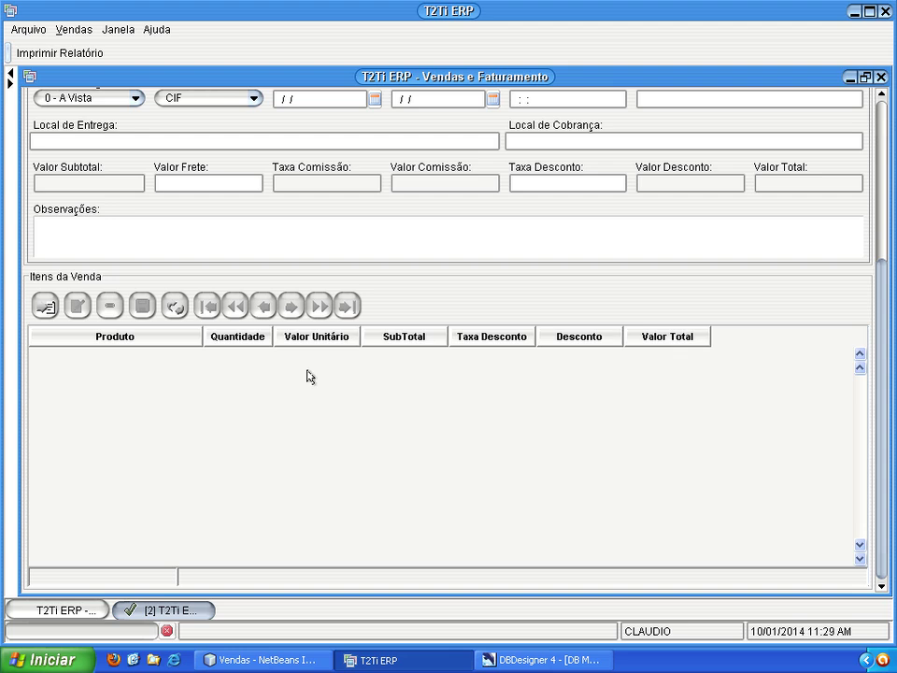
{"action": "scroll", "coordinate": [877, 281], "scroll_direction": "up", "scroll_amount": 2}
{"action": "scroll", "coordinate": [876, 236], "scroll_direction": "up", "scroll_amount": 1}
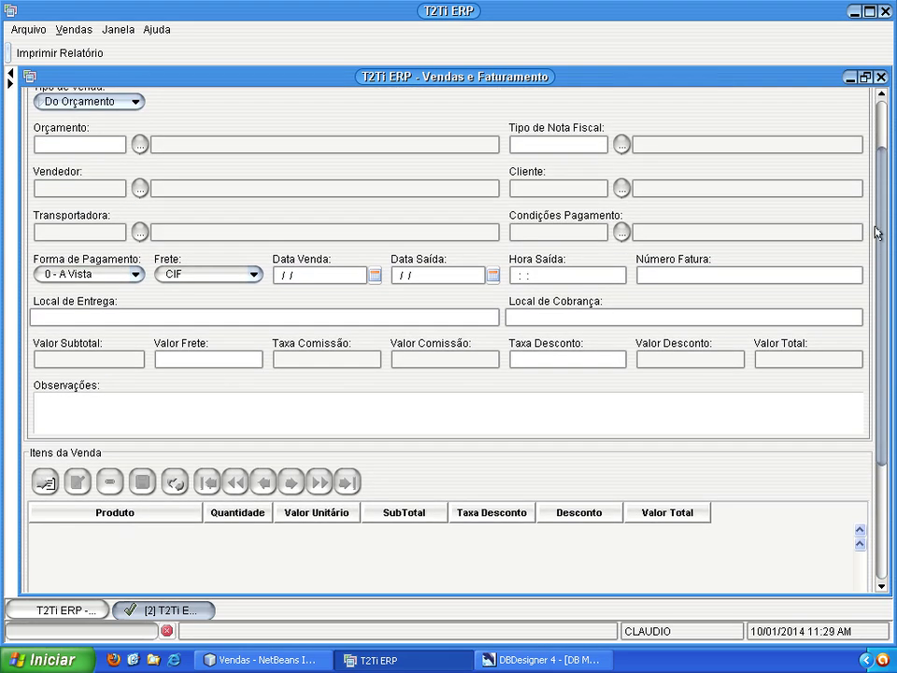
{"action": "left_click", "coordinate": [92, 101]}
{"action": "left_click", "coordinate": [99, 137]}
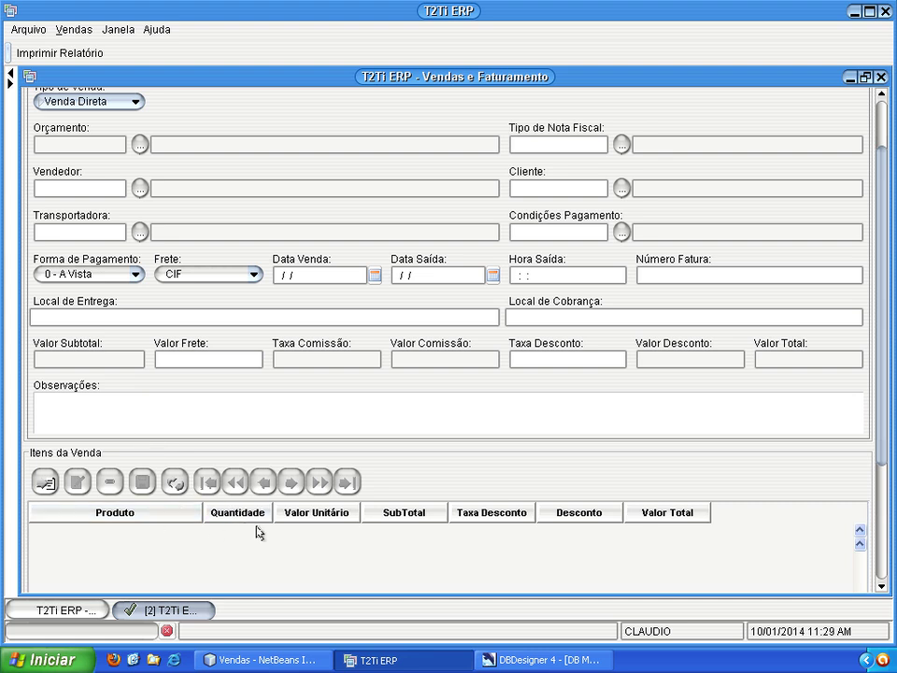
- Switch to DBDesigner, review the columns of the VENDA_CABECALHO table, and close its editor without applying changes
{"action": "left_click", "coordinate": [537, 659]}
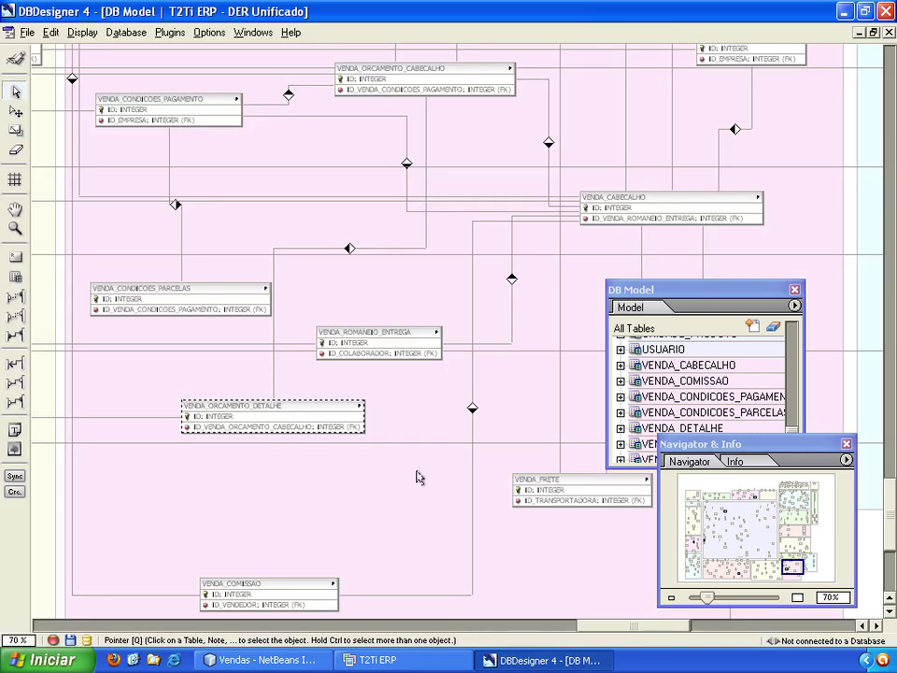
{"action": "scroll", "coordinate": [415, 448], "scroll_direction": "down", "scroll_amount": 3}
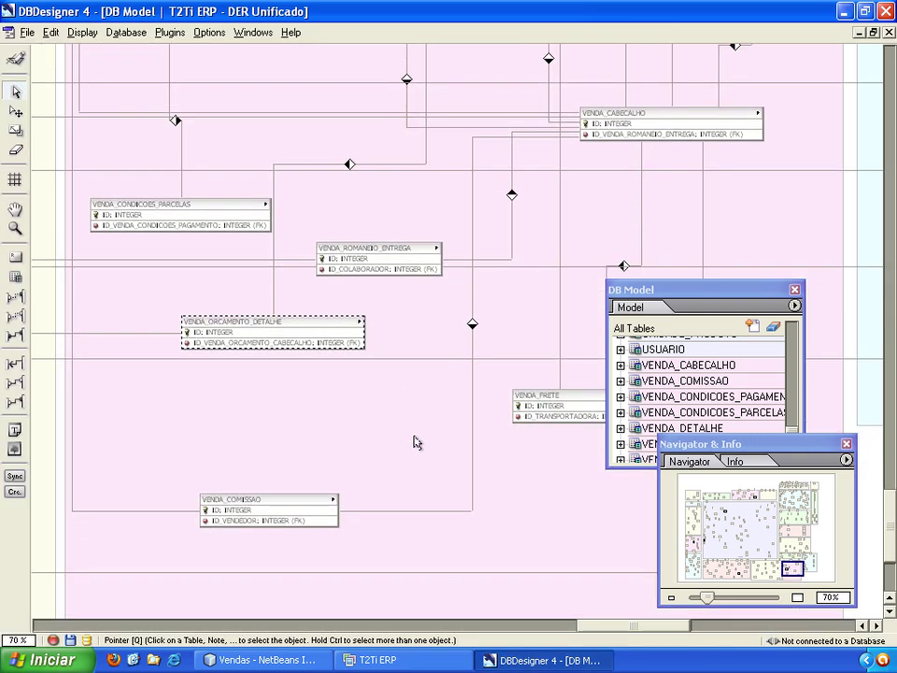
{"action": "scroll", "coordinate": [415, 441], "scroll_direction": "up", "scroll_amount": 5}
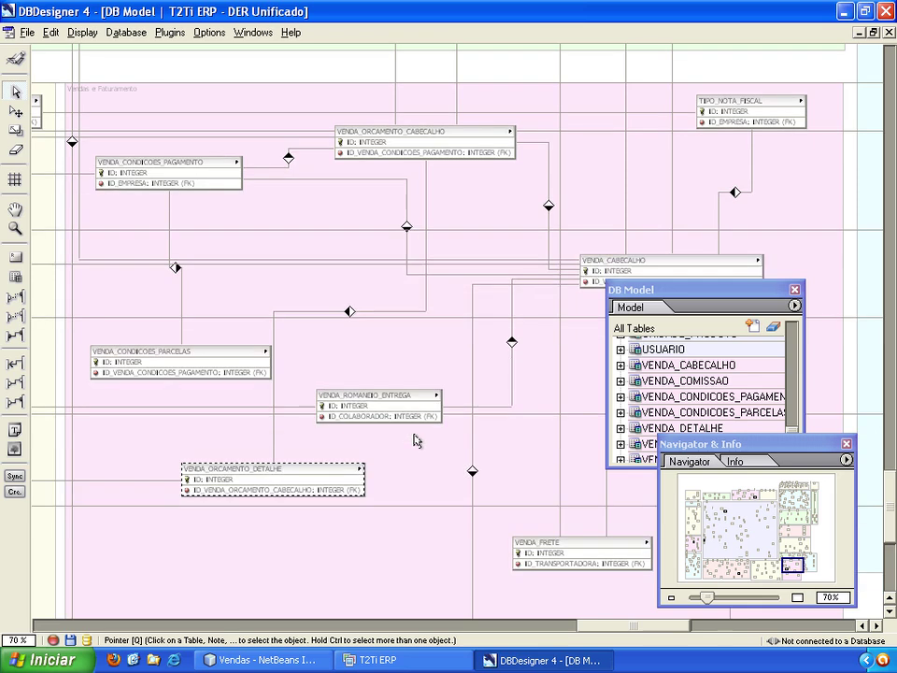
{"action": "scroll", "coordinate": [415, 440], "scroll_direction": "down", "scroll_amount": 4}
{"action": "double_click", "coordinate": [637, 149]}
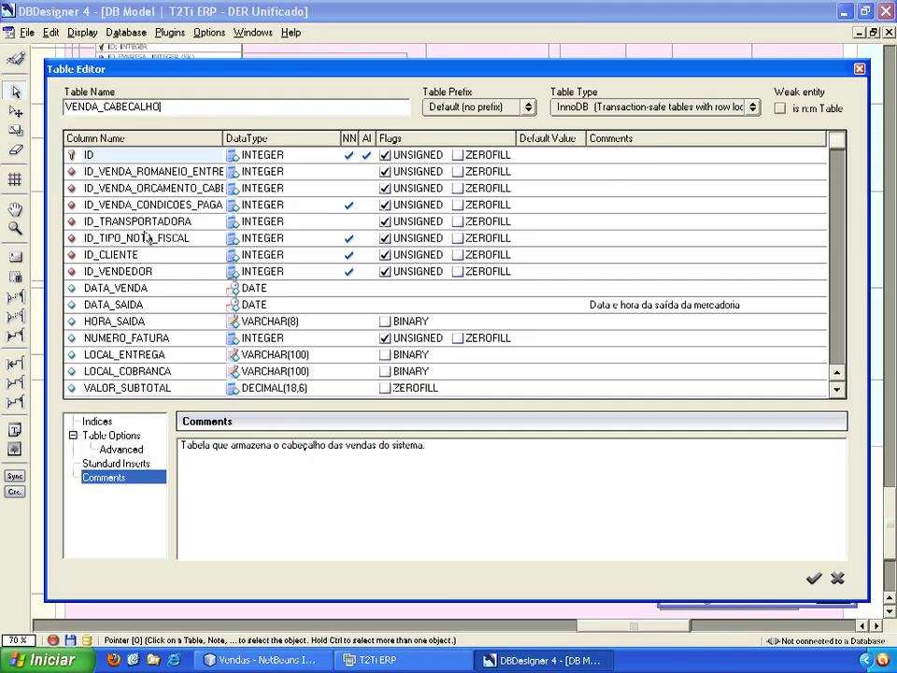
{"action": "left_click", "coordinate": [149, 221]}
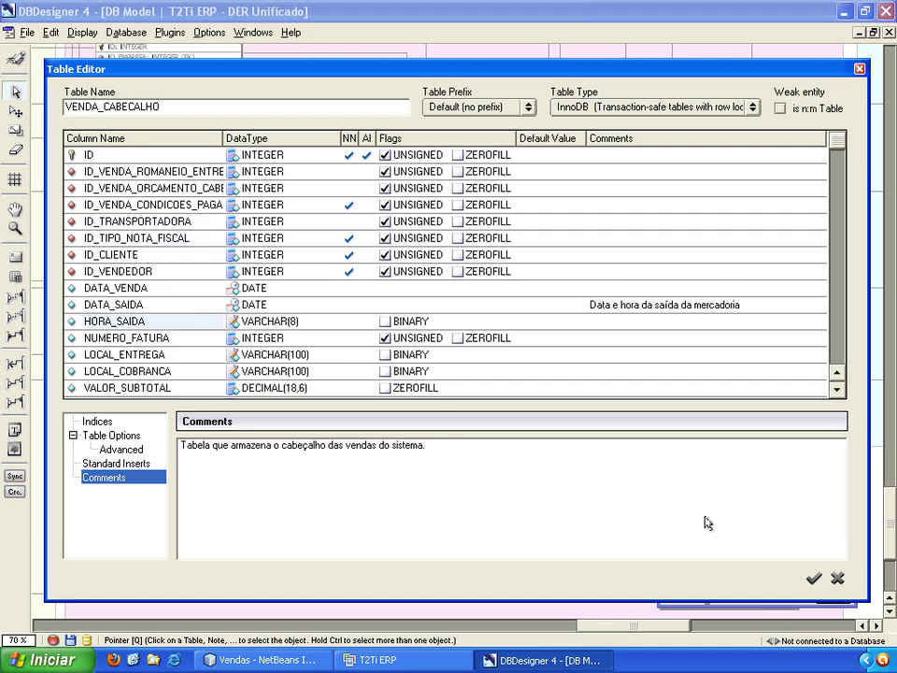
{"action": "left_click", "coordinate": [837, 578]}
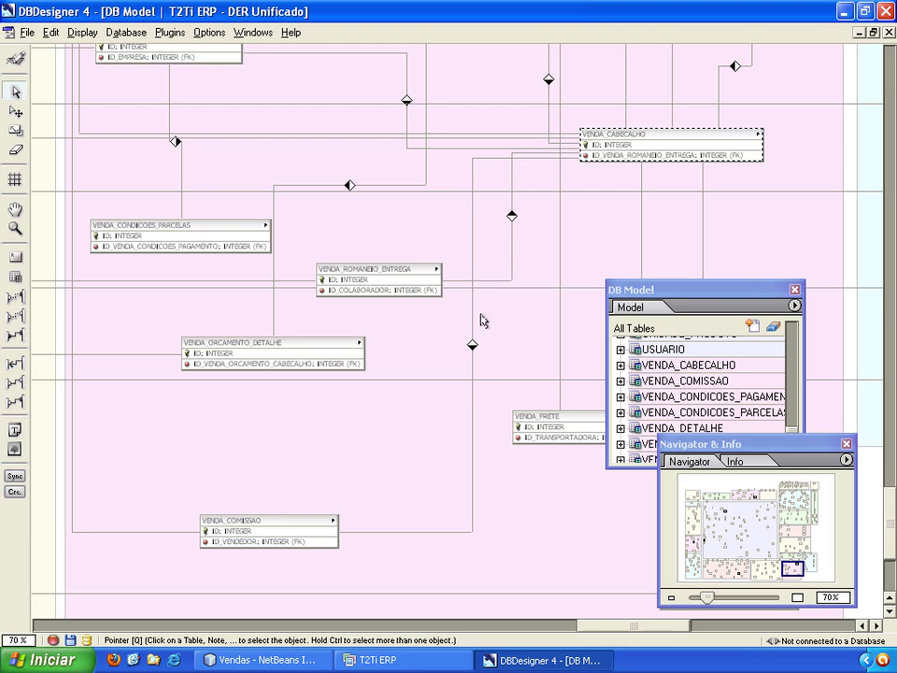
- Move the DB Model palette off the VENDA_DETALHE table, review that table's columns, and close its editor without changes
{"action": "scroll", "coordinate": [478, 321], "scroll_direction": "down", "scroll_amount": 5}
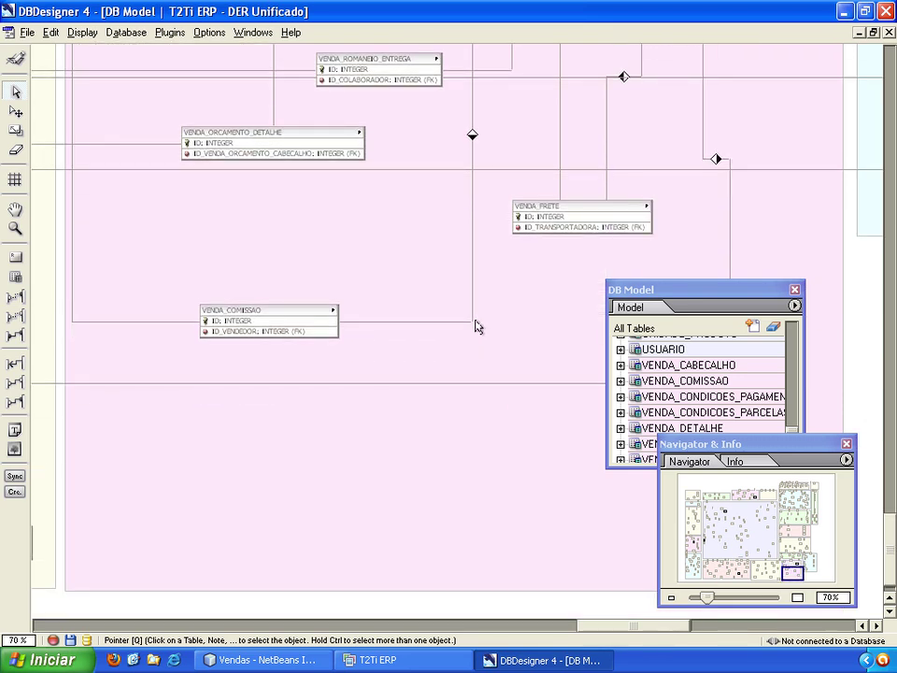
{"action": "scroll", "coordinate": [477, 324], "scroll_direction": "up", "scroll_amount": 8}
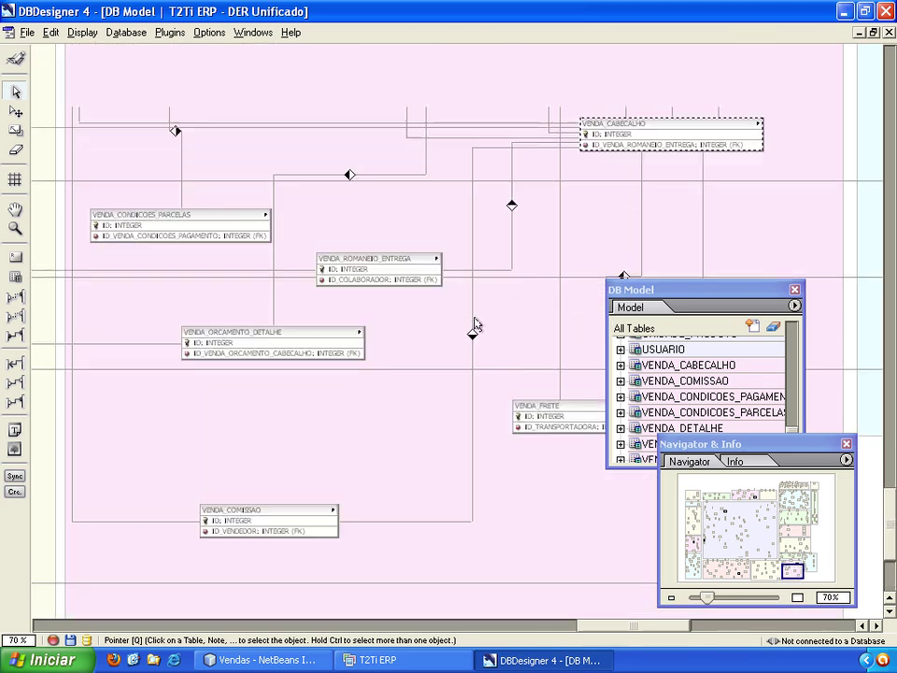
{"action": "scroll", "coordinate": [478, 323], "scroll_direction": "up", "scroll_amount": 2}
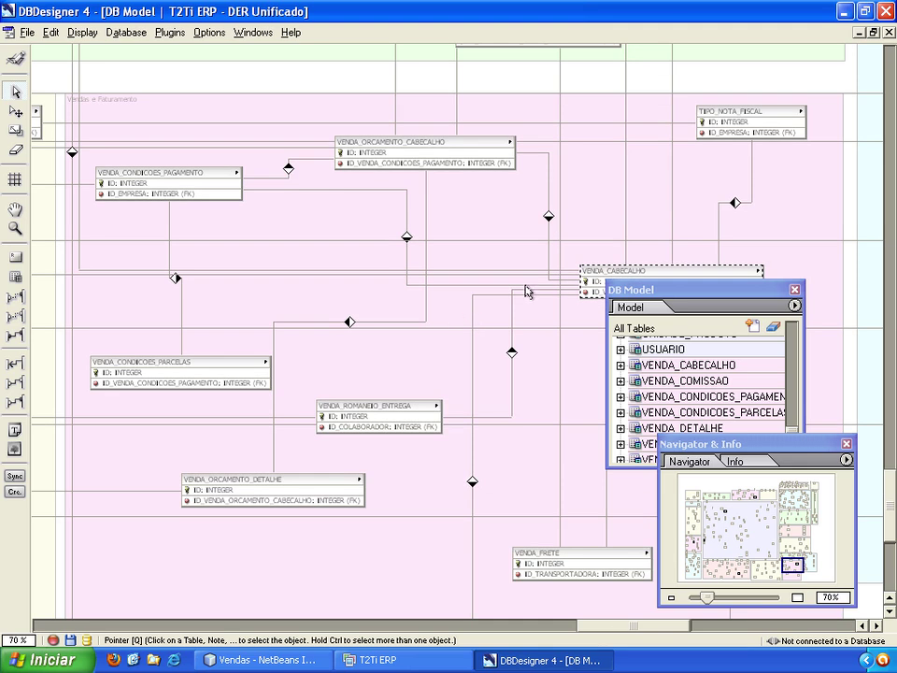
{"action": "scroll", "coordinate": [506, 377], "scroll_direction": "down", "scroll_amount": 4}
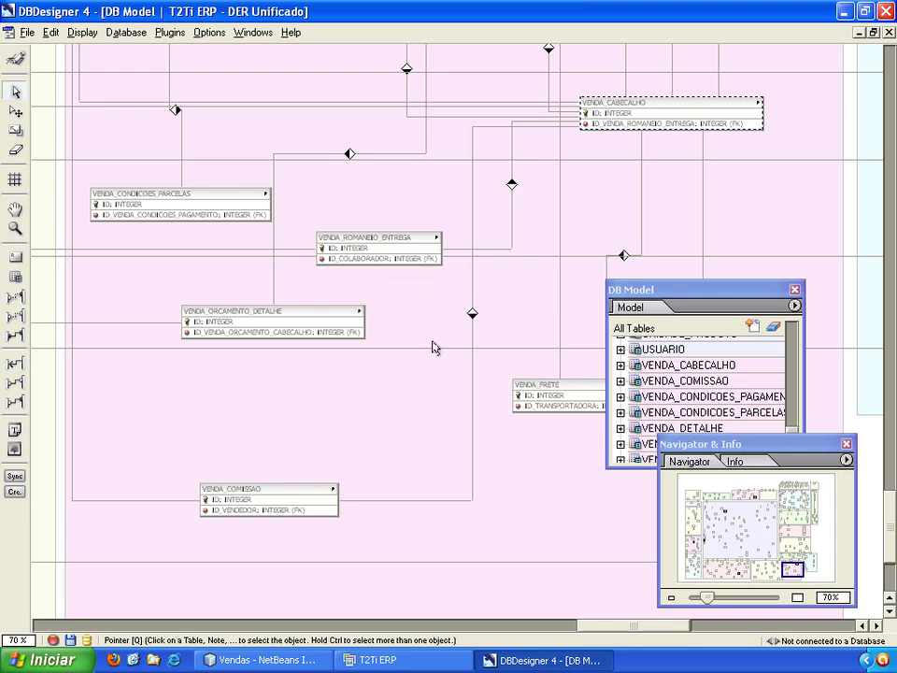
{"action": "scroll", "coordinate": [412, 346], "scroll_direction": "up", "scroll_amount": 3}
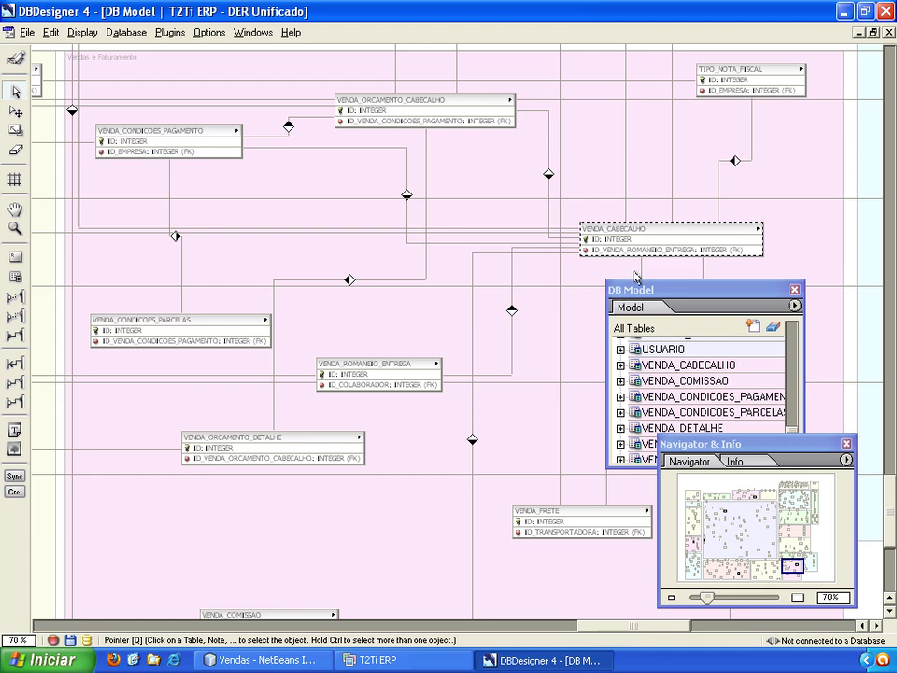
{"action": "scroll", "coordinate": [634, 270], "scroll_direction": "up", "scroll_amount": 1}
{"action": "scroll", "coordinate": [631, 270], "scroll_direction": "down", "scroll_amount": 9}
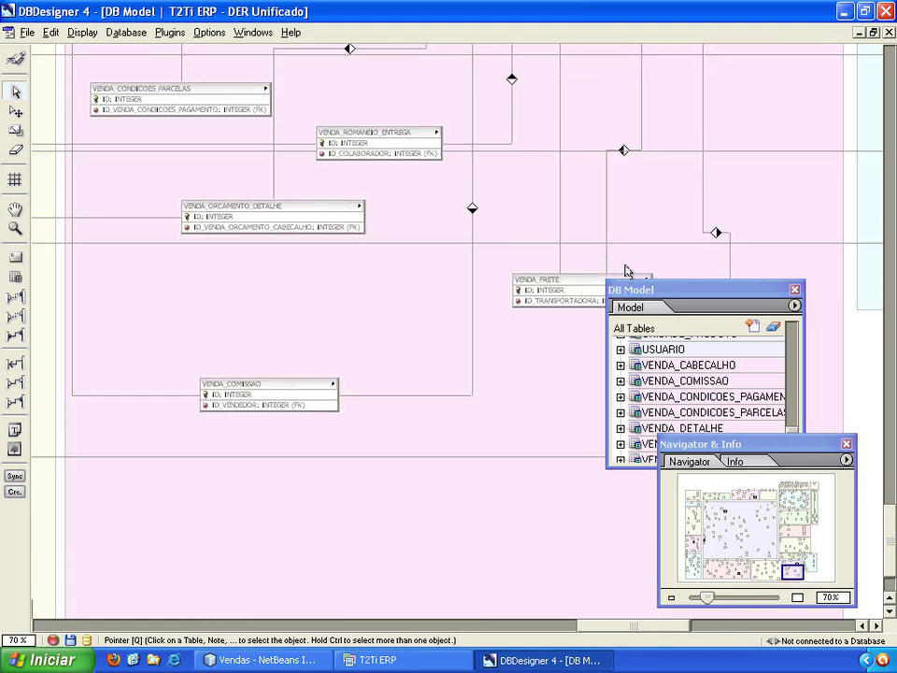
{"action": "left_click_drag", "start_coordinate": [669, 291], "coordinate": [414, 321]}
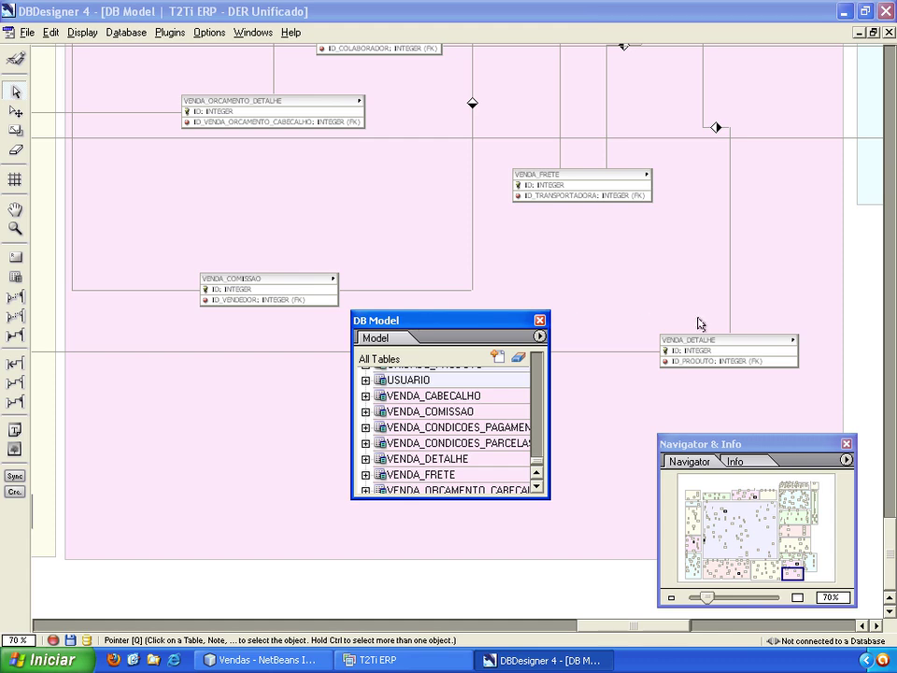
{"action": "double_click", "coordinate": [721, 341]}
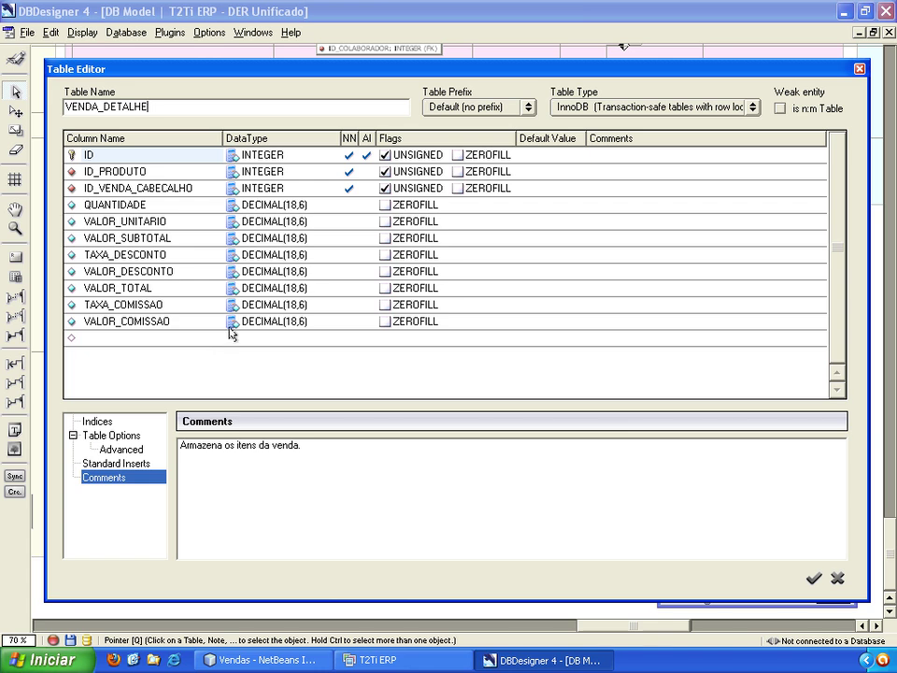
{"action": "left_click", "coordinate": [832, 587]}
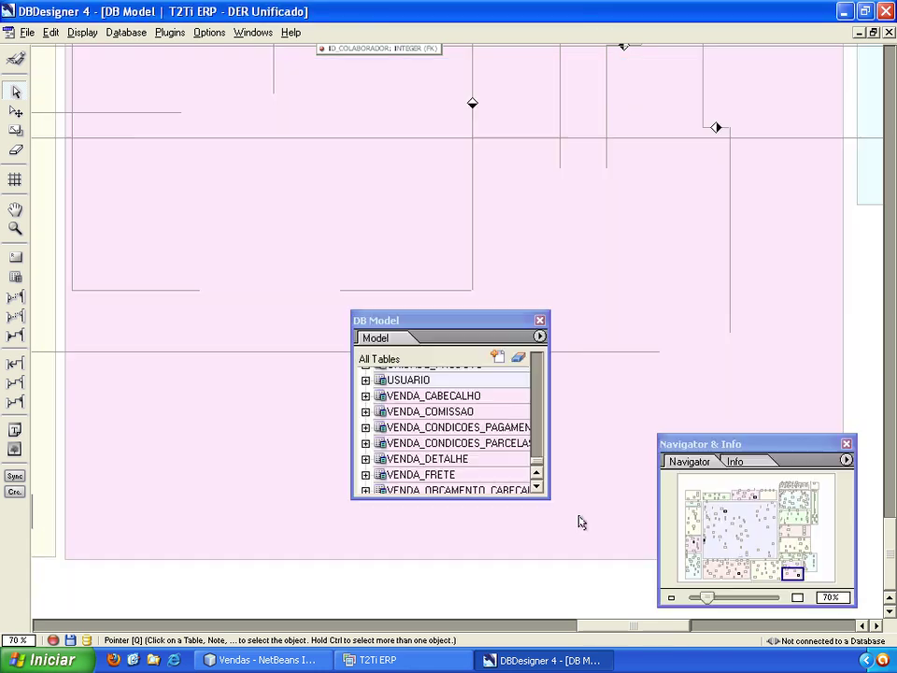
- Switch back to T2Ti ERP and close the sale form without saving, along with the Venda Cabecalho list window
{"action": "left_click", "coordinate": [388, 659]}
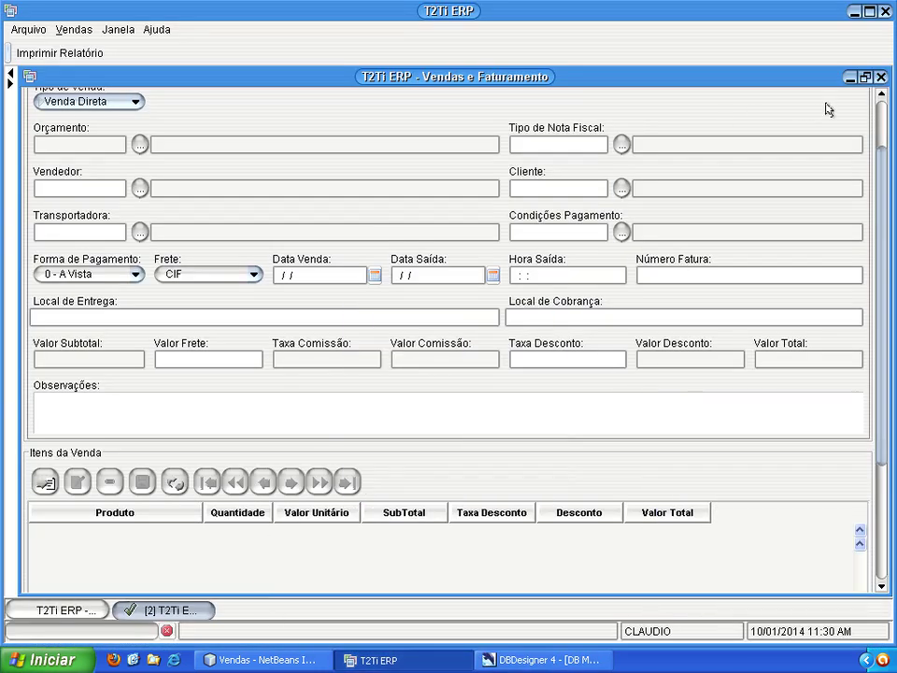
{"action": "left_click", "coordinate": [881, 79]}
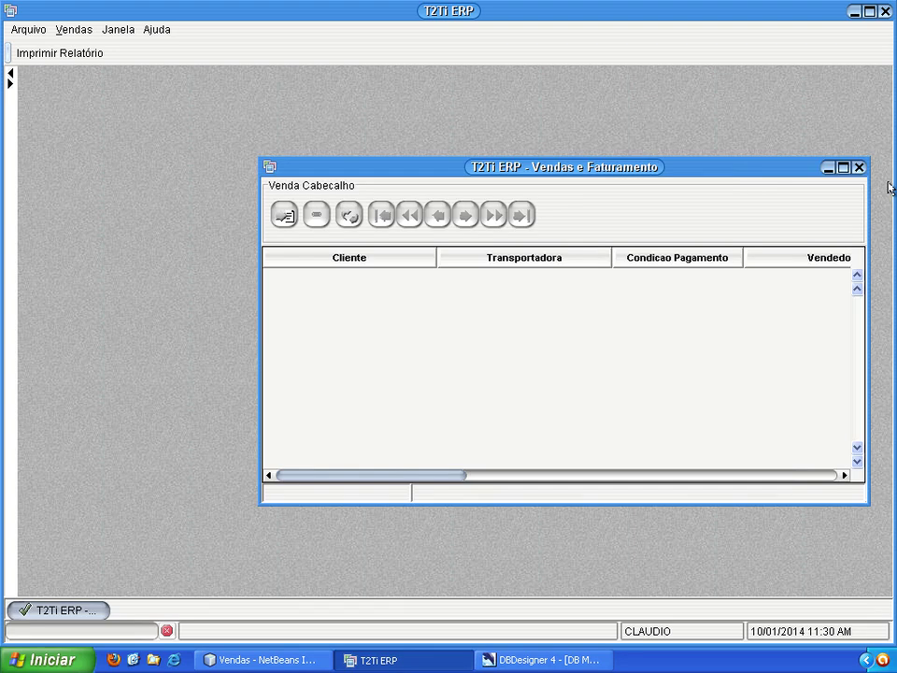
{"action": "key", "text": "ctrl+F4"}
- Open a blank Frete record from the function tree, maximize its form, and check the Responsavel options, keeping Emitente
{"action": "left_click", "coordinate": [11, 84]}
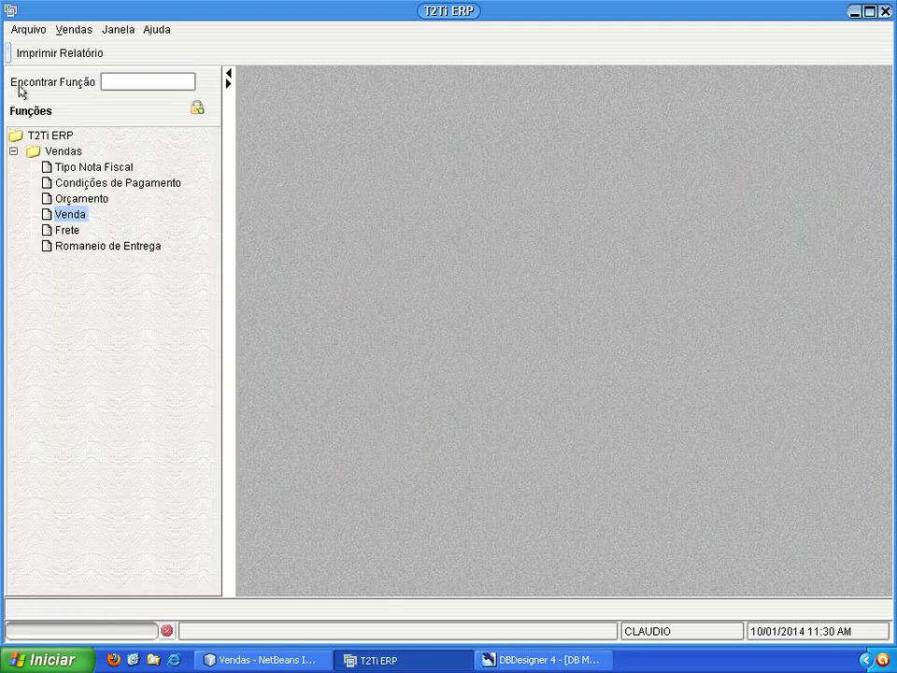
{"action": "double_click", "coordinate": [60, 230]}
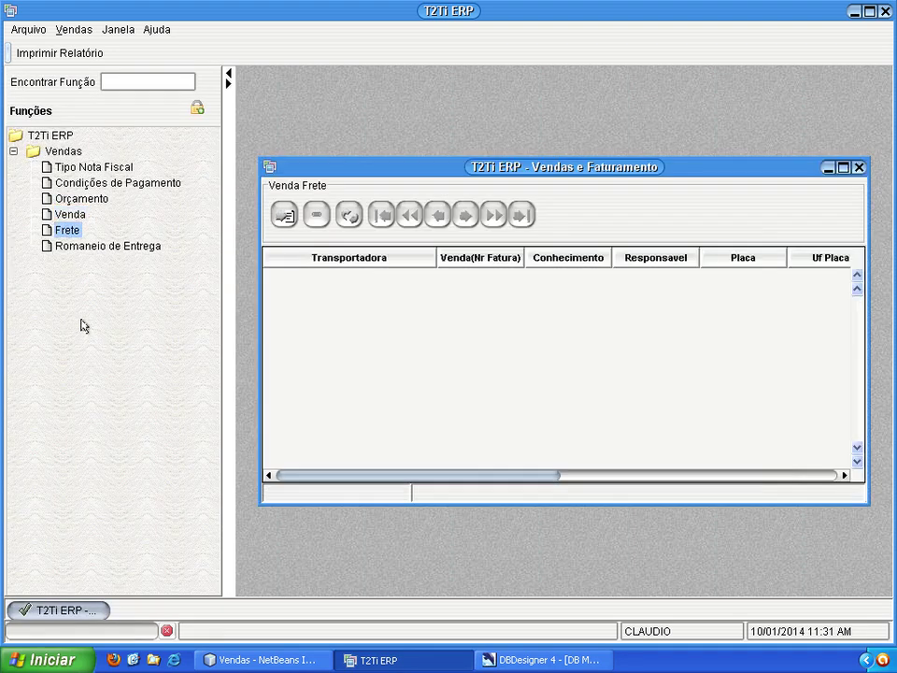
{"action": "left_click", "coordinate": [284, 215]}
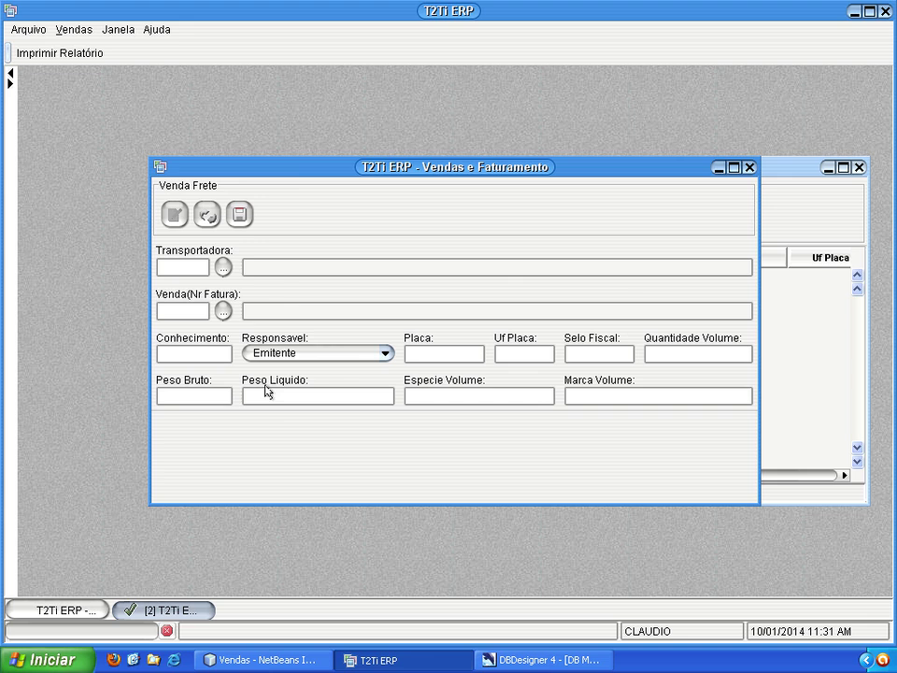
{"action": "double_click", "coordinate": [294, 170]}
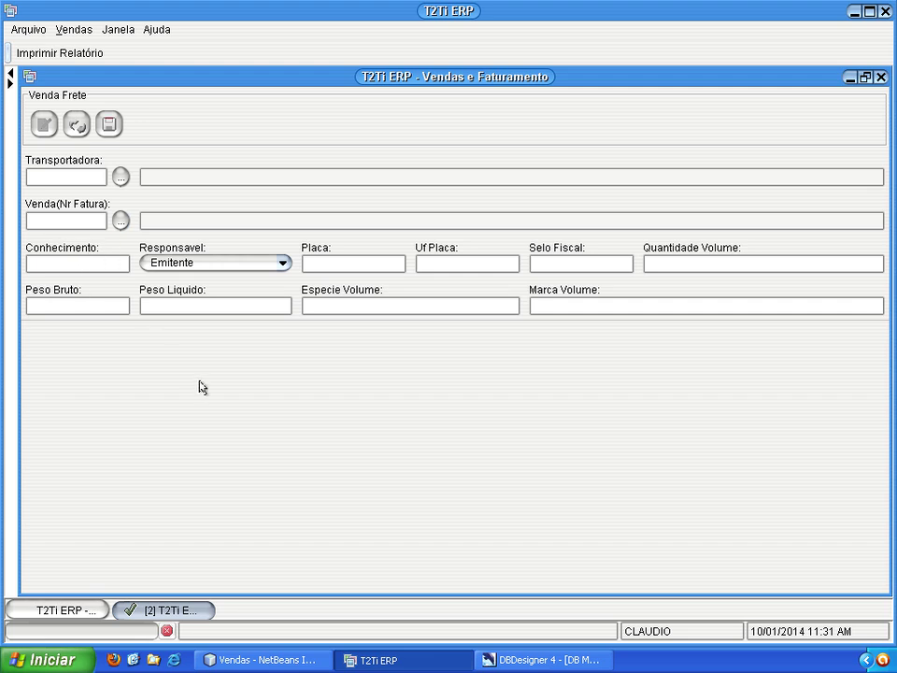
{"action": "left_click", "coordinate": [222, 263]}
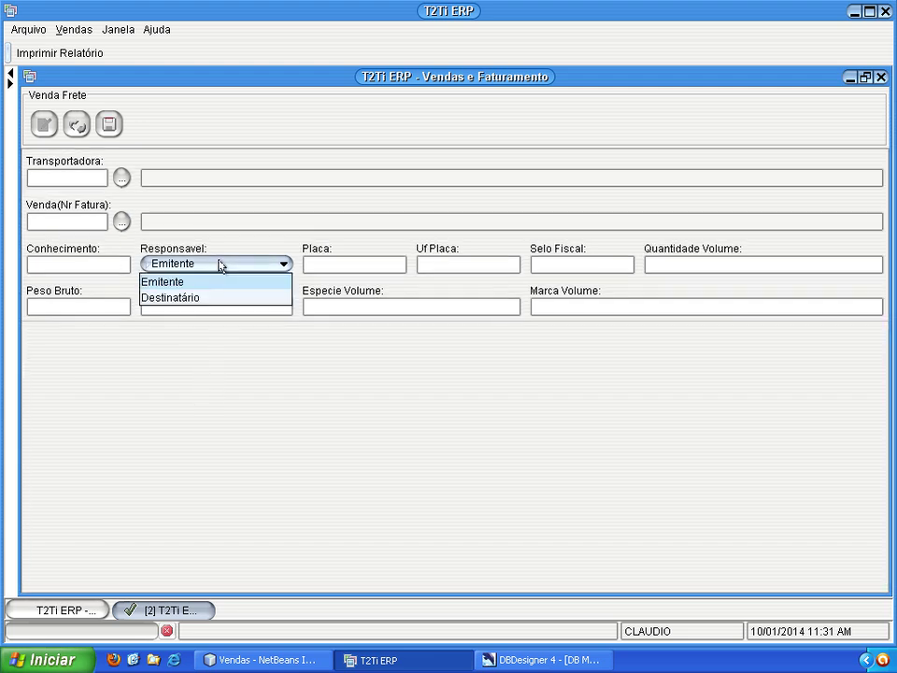
{"action": "left_click", "coordinate": [222, 281]}
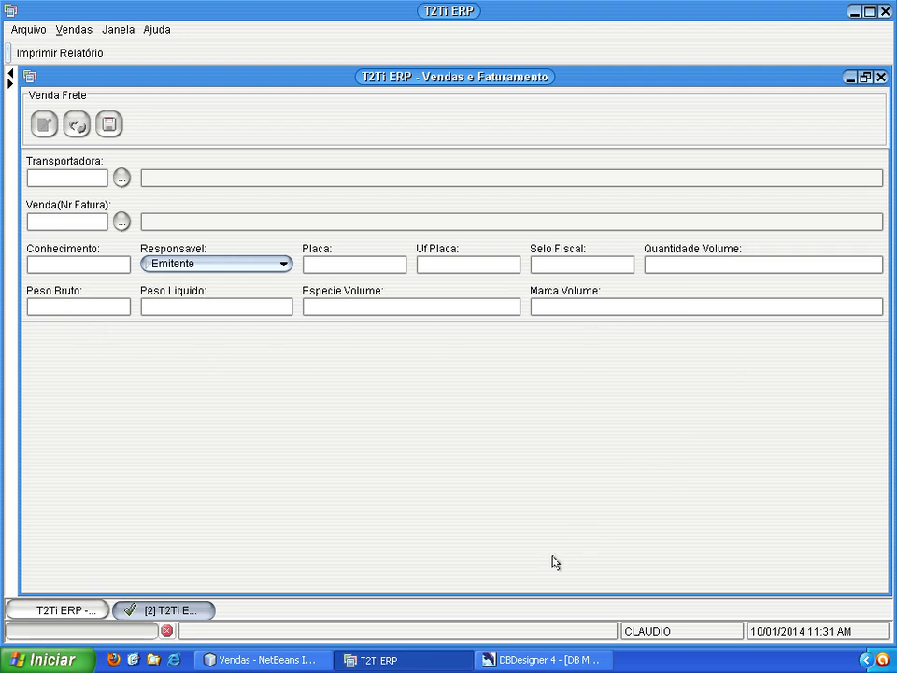
- Switch to DBDesigner, review the columns of the VENDA_FRETE table, and close its editor without changes
{"action": "left_click", "coordinate": [517, 659]}
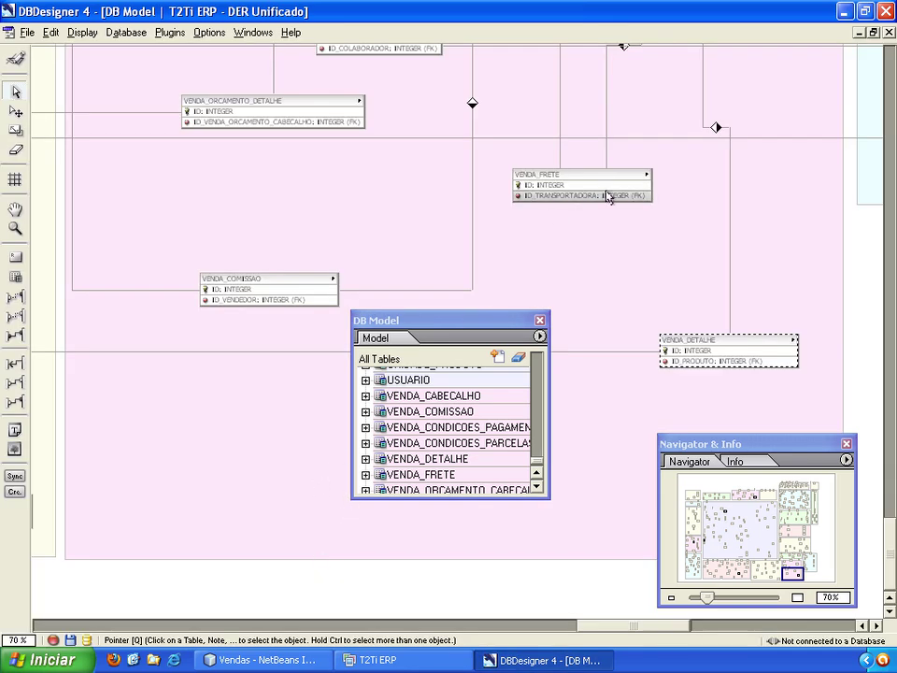
{"action": "double_click", "coordinate": [574, 184]}
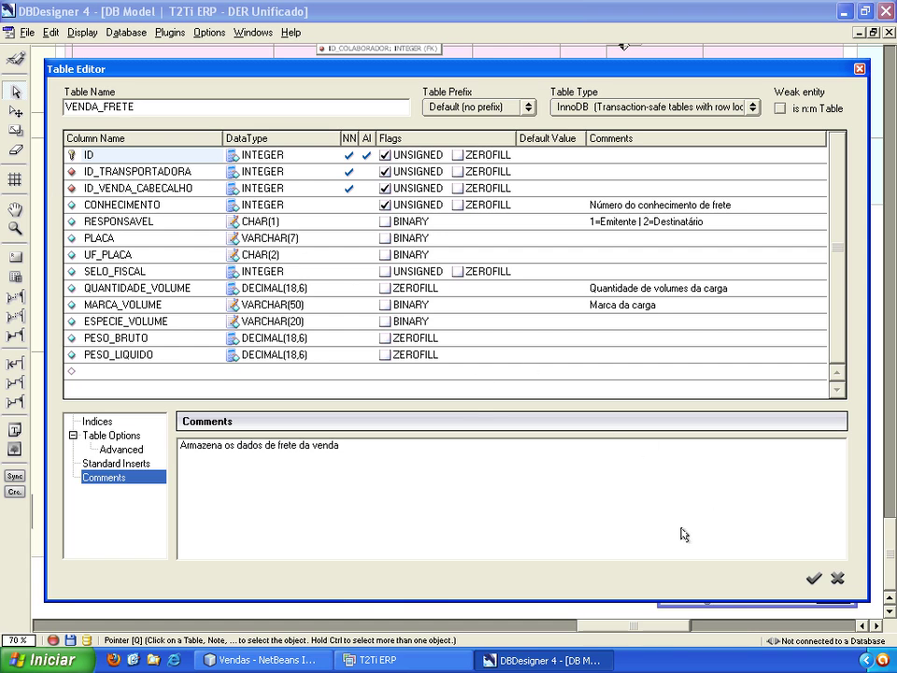
{"action": "left_click", "coordinate": [837, 578]}
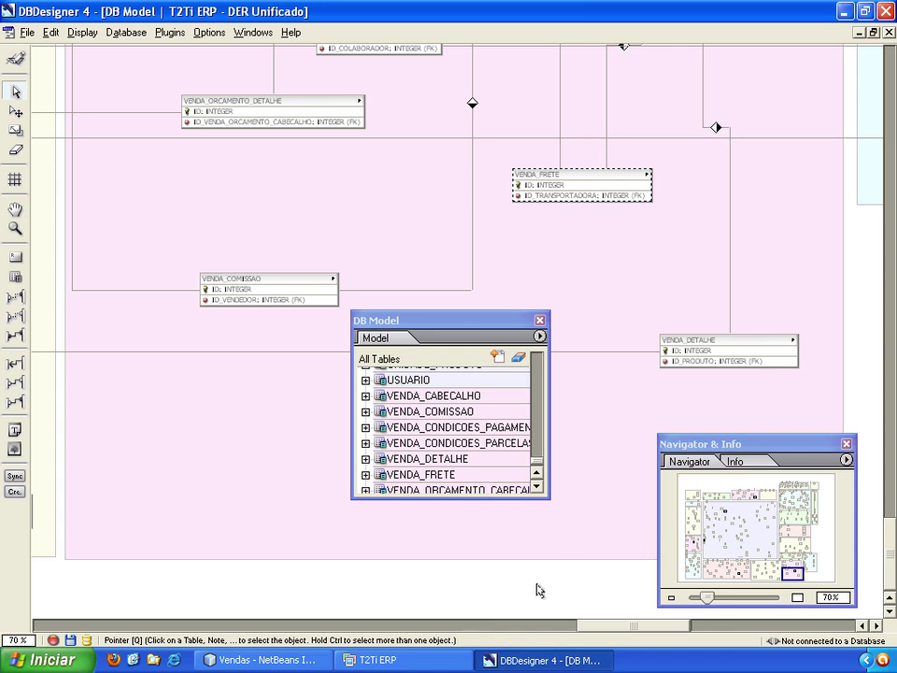
- Return to T2Ti ERP and close the freight form without saving, along with the Venda Frete list window
{"action": "left_click", "coordinate": [402, 659]}
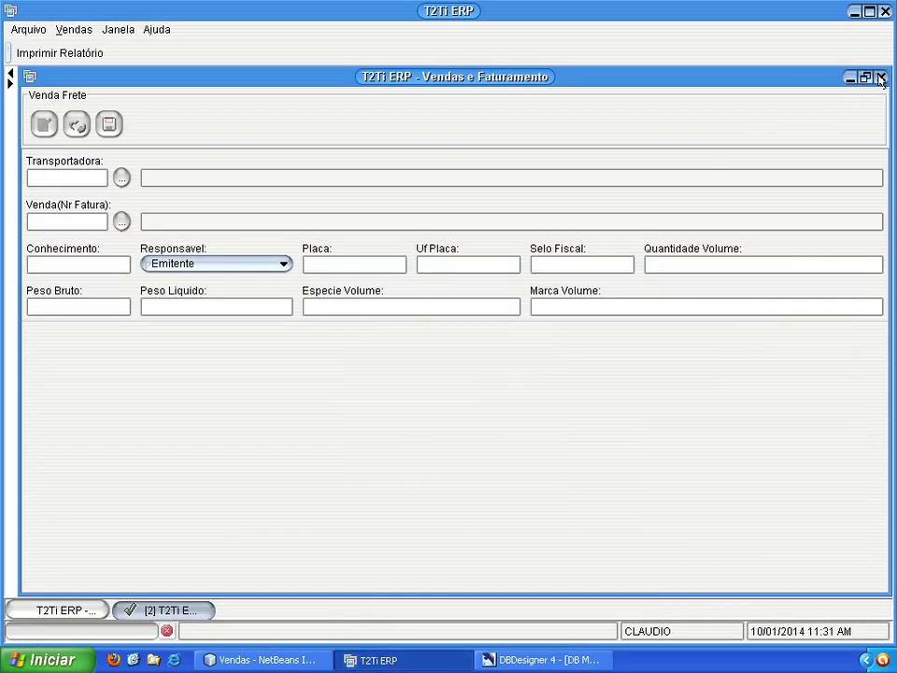
{"action": "left_click", "coordinate": [864, 78]}
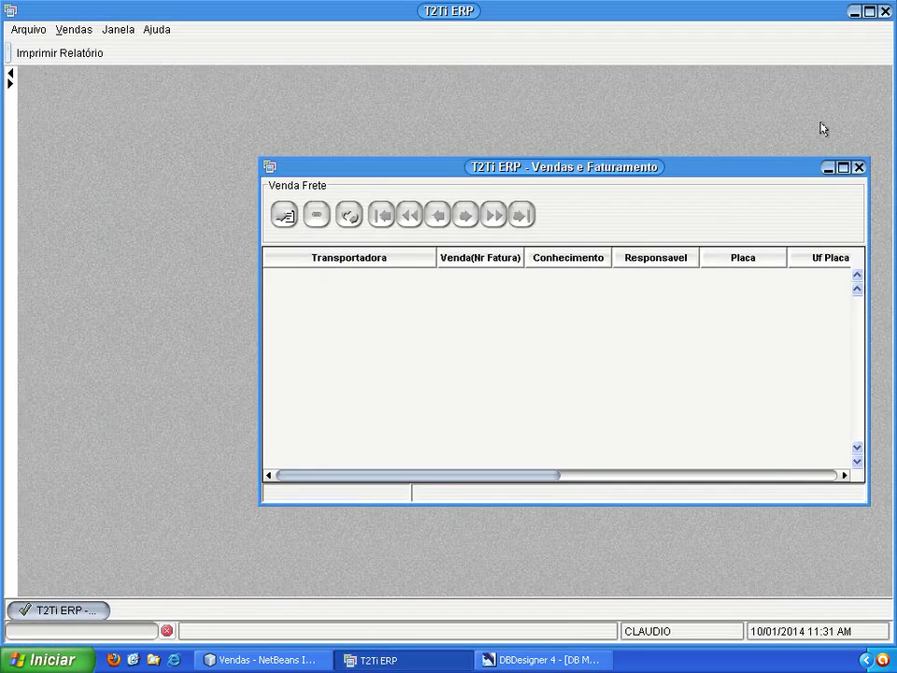
{"action": "left_click", "coordinate": [858, 168]}
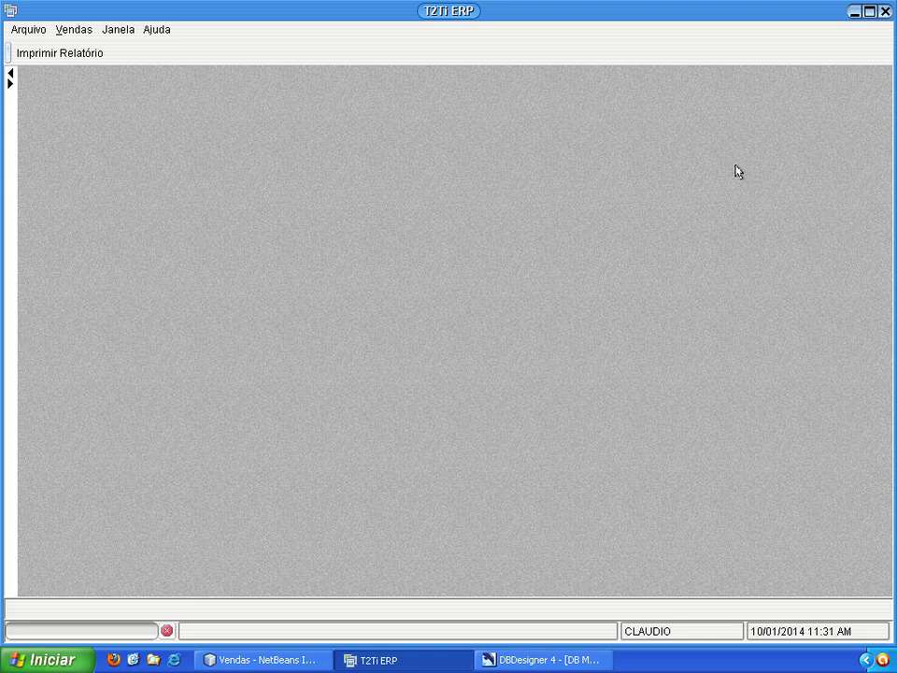
- Open a blank Romaneio de Entrega record from the function tree and maximize its form
{"action": "left_click", "coordinate": [10, 81]}
{"action": "left_click", "coordinate": [104, 247]}
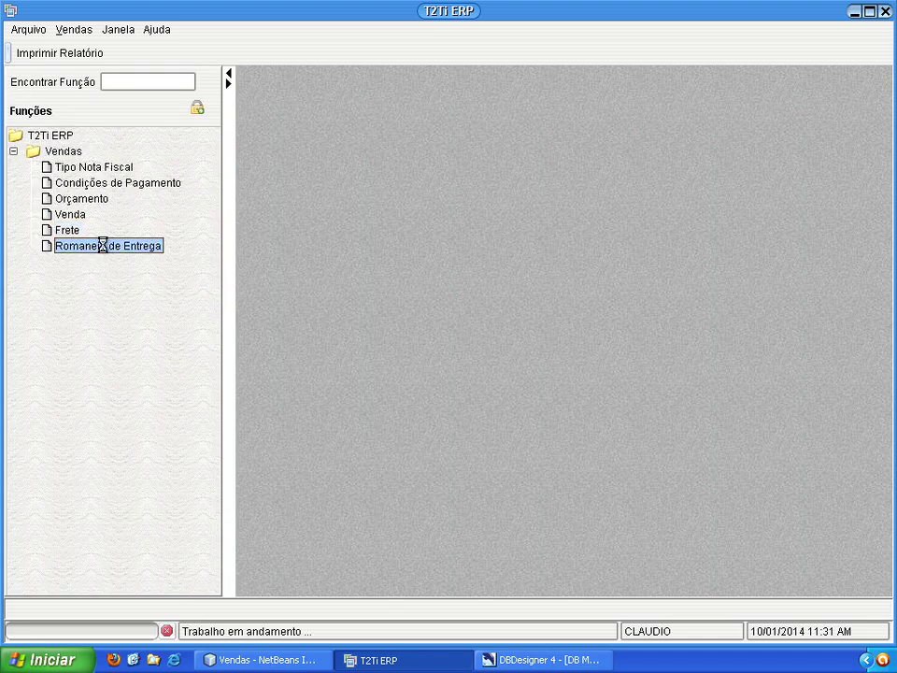
{"action": "double_click", "coordinate": [105, 248]}
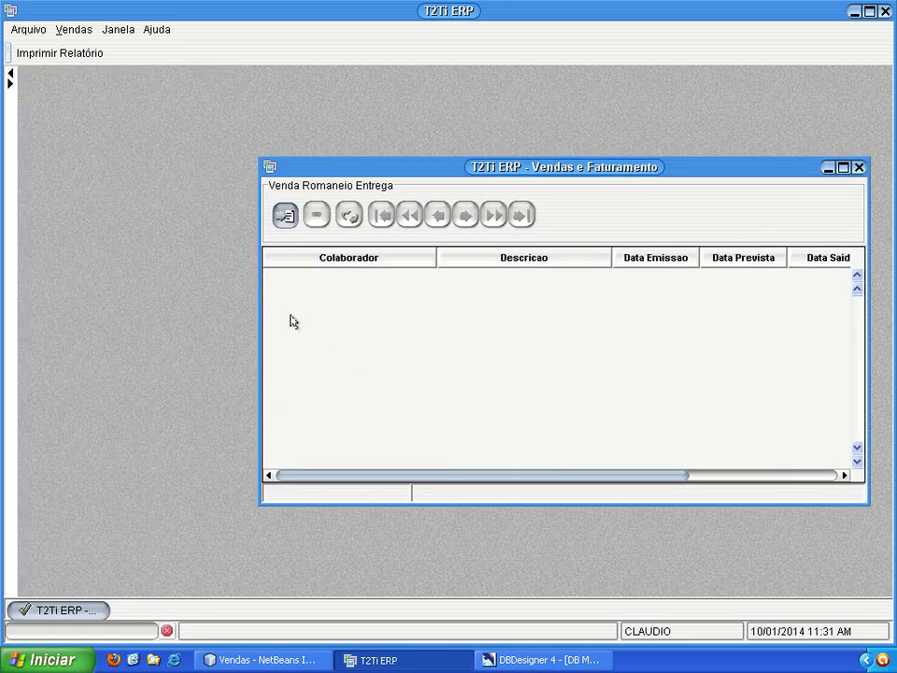
{"action": "left_click", "coordinate": [286, 219]}
{"action": "double_click", "coordinate": [304, 167]}
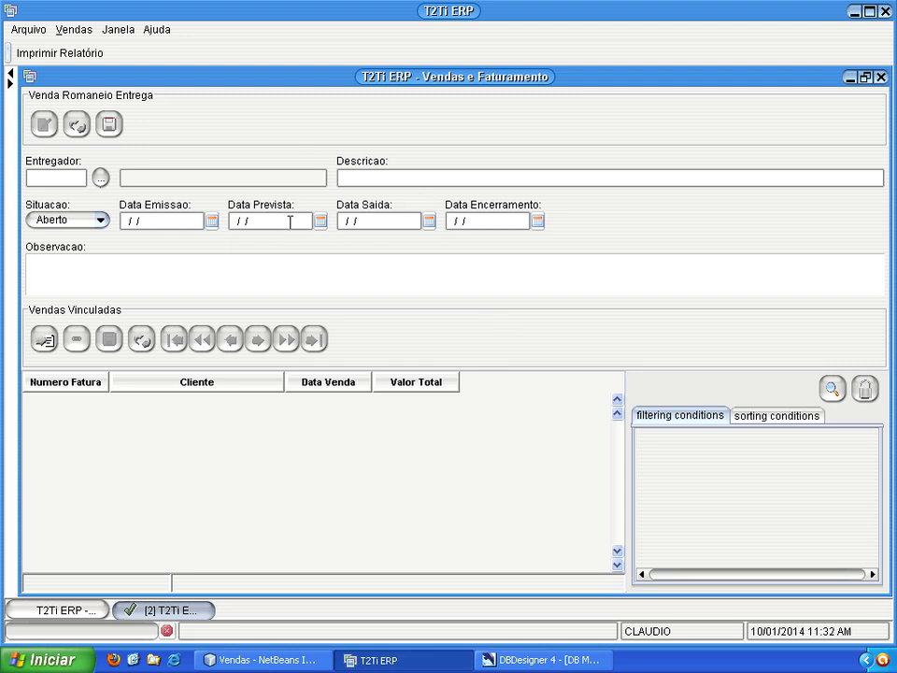
- Switch to DBDesigner and open the VENDA_ROMANEIO_ENTREGA table's definition to review its columns
{"action": "left_click", "coordinate": [505, 664]}
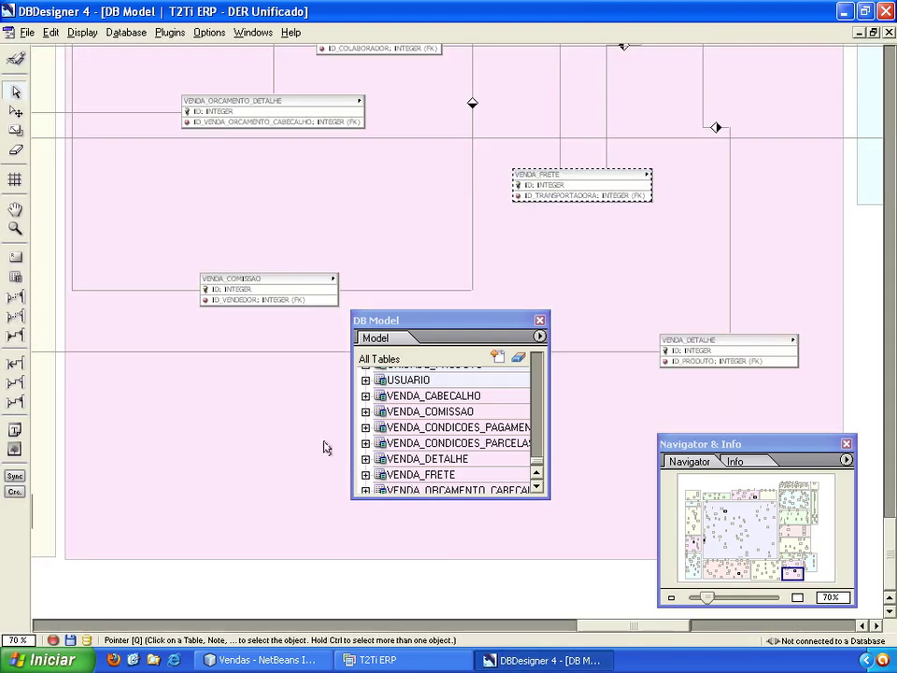
{"action": "scroll", "coordinate": [314, 426], "scroll_direction": "up", "scroll_amount": 6}
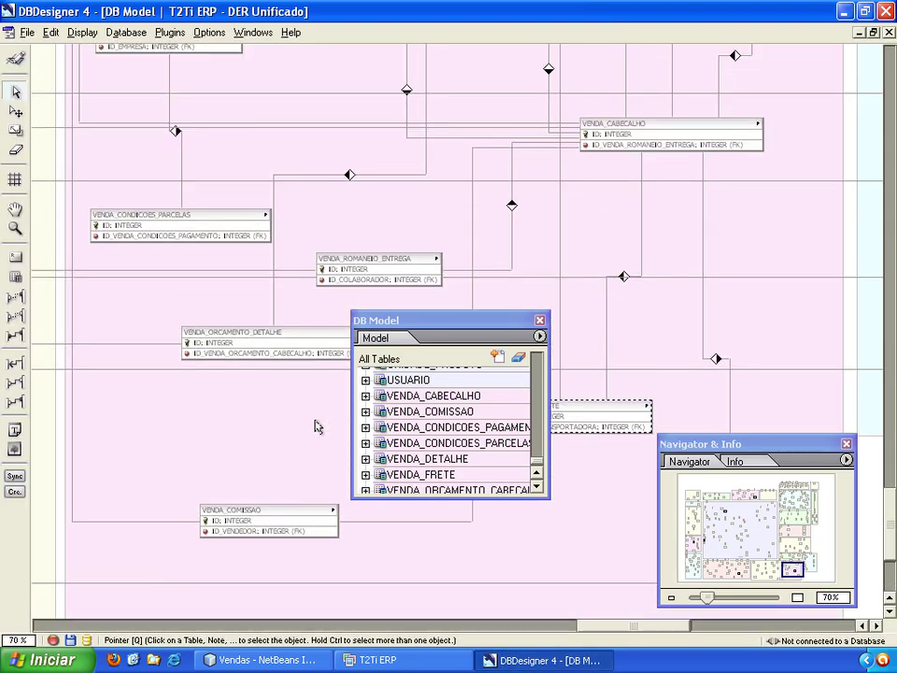
{"action": "left_click", "coordinate": [386, 262]}
{"action": "double_click", "coordinate": [386, 262]}
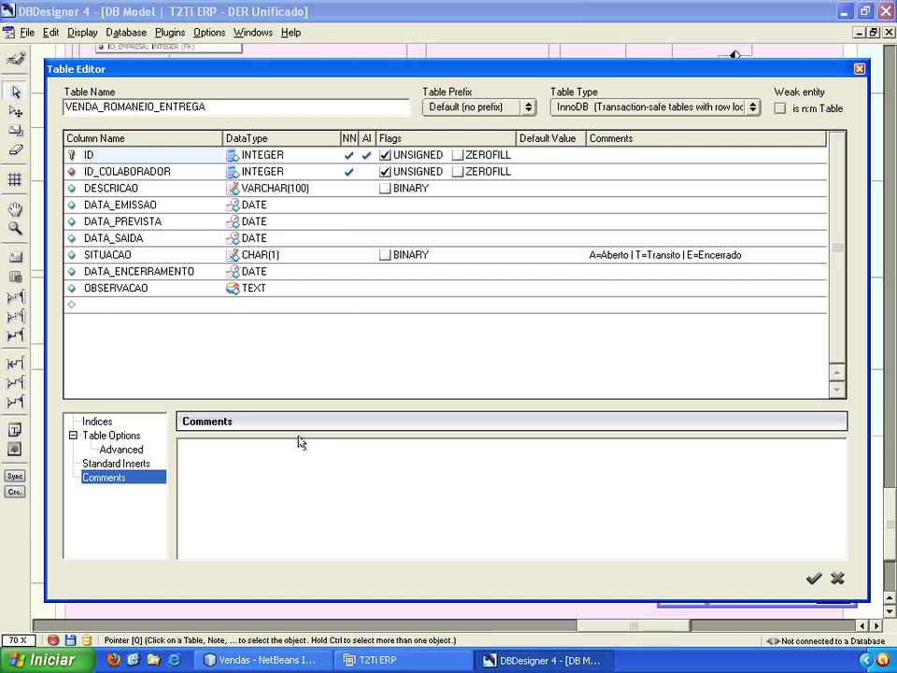
- Compare the Romaneio de Entrega form in T2Ti ERP with the VENDA_ROMANEIO_ENTREGA columns in DBDesigner, then close the table editor without changes
{"action": "left_click", "coordinate": [344, 659]}
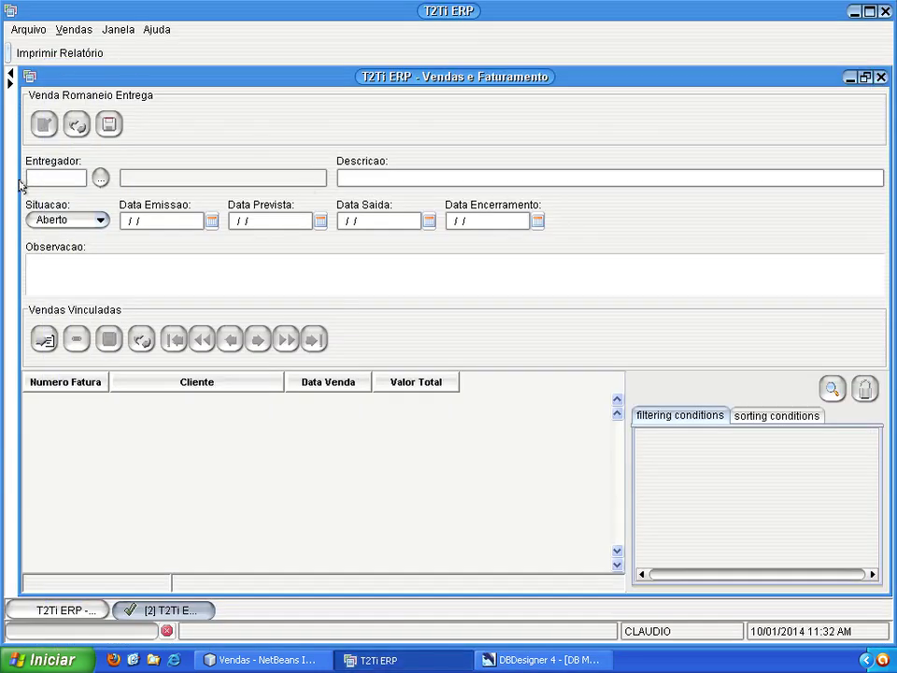
{"action": "left_click", "coordinate": [524, 659]}
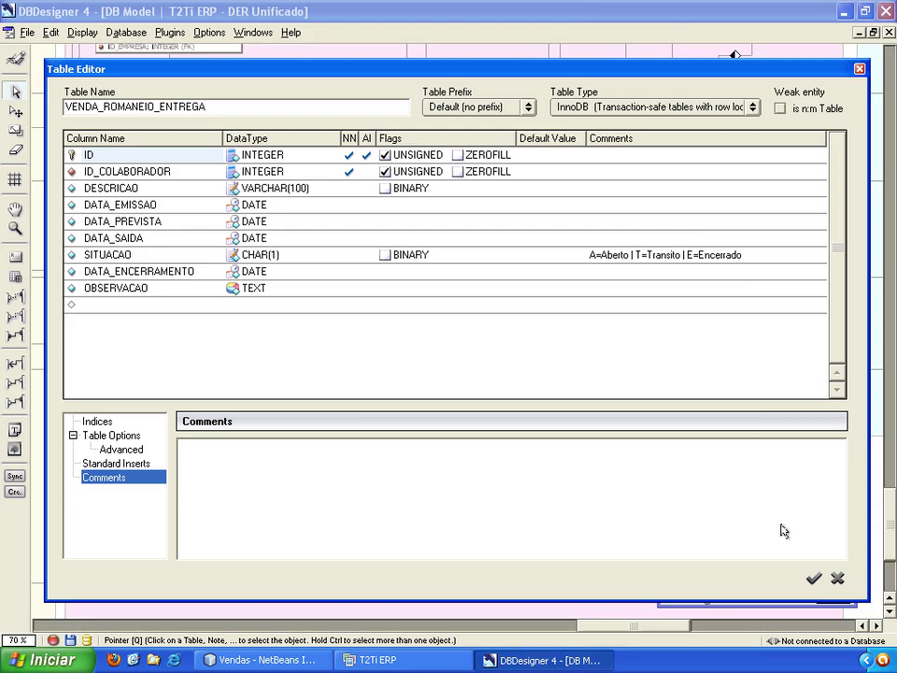
{"action": "left_click", "coordinate": [838, 579]}
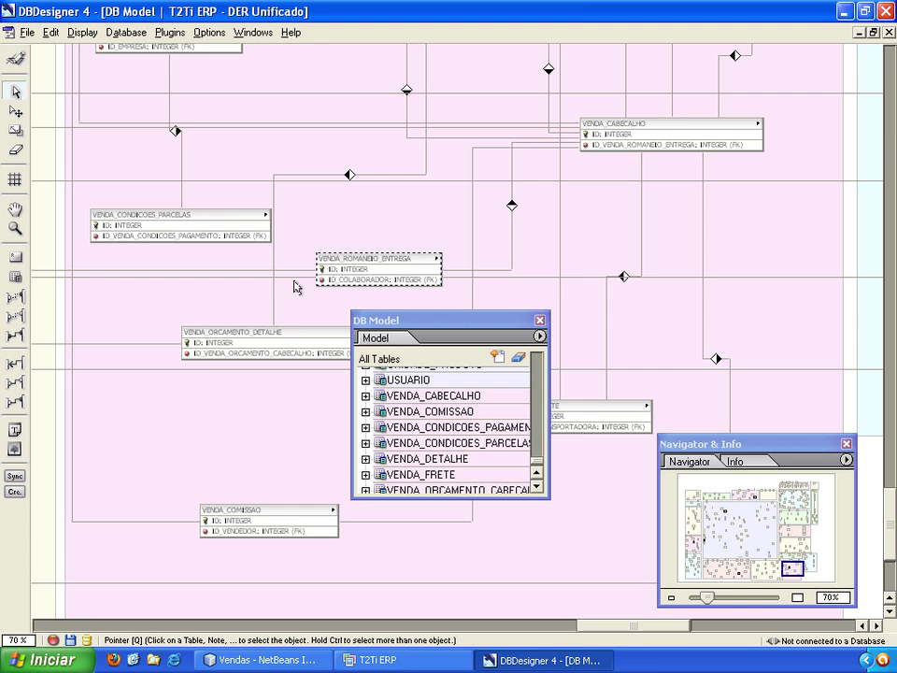
- Examine the tables around VENDA_ROMANEIO_ENTREGA in the Vendas e Faturamento diagram, then reopen its definition and close it without changes
{"action": "scroll", "coordinate": [296, 286], "scroll_direction": "up", "scroll_amount": 5}
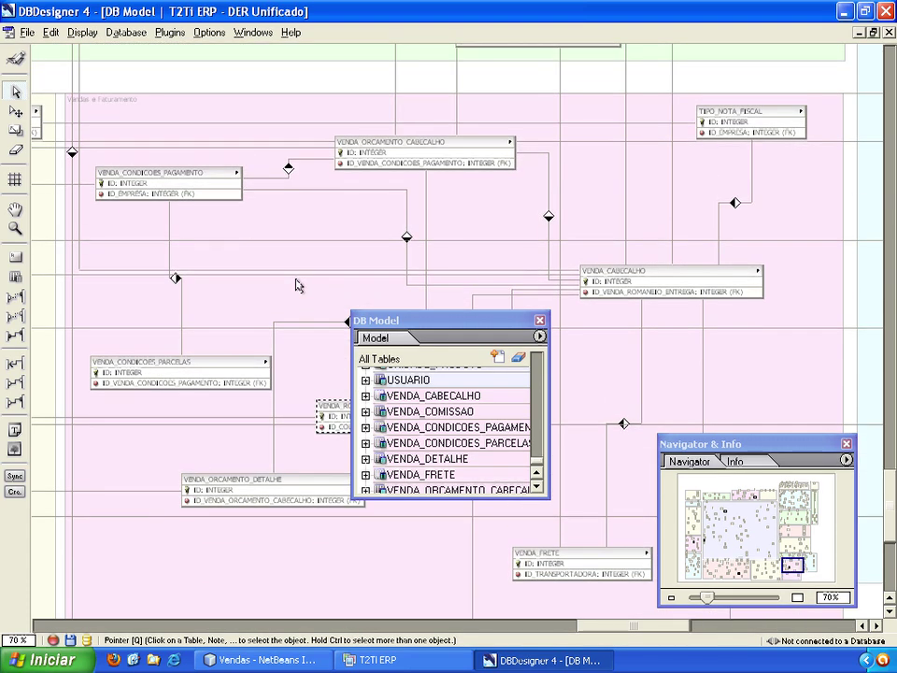
{"action": "scroll", "coordinate": [295, 284], "scroll_direction": "down", "scroll_amount": 11}
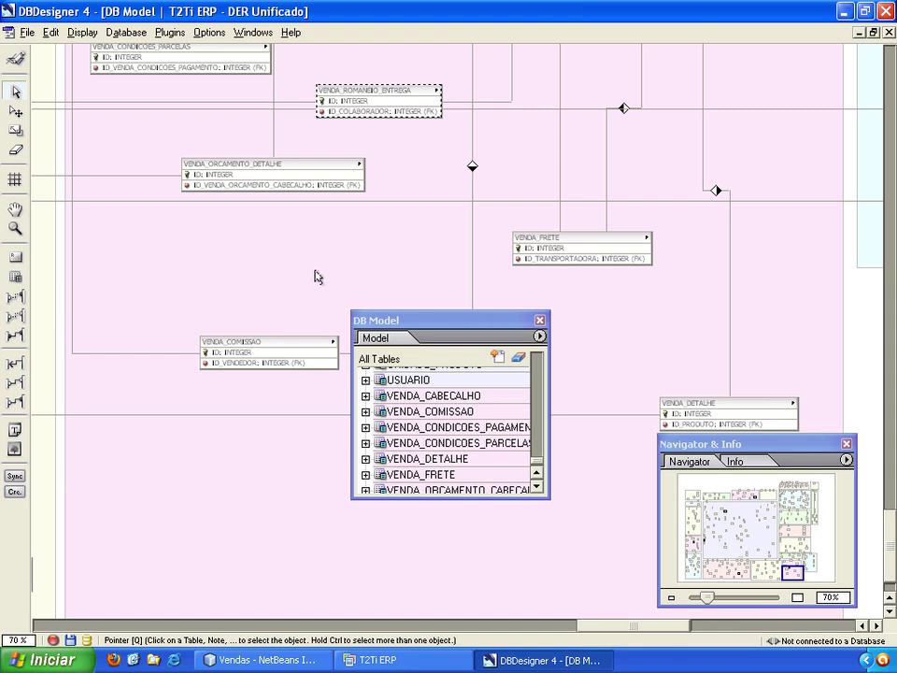
{"action": "scroll", "coordinate": [321, 269], "scroll_direction": "up", "scroll_amount": 4}
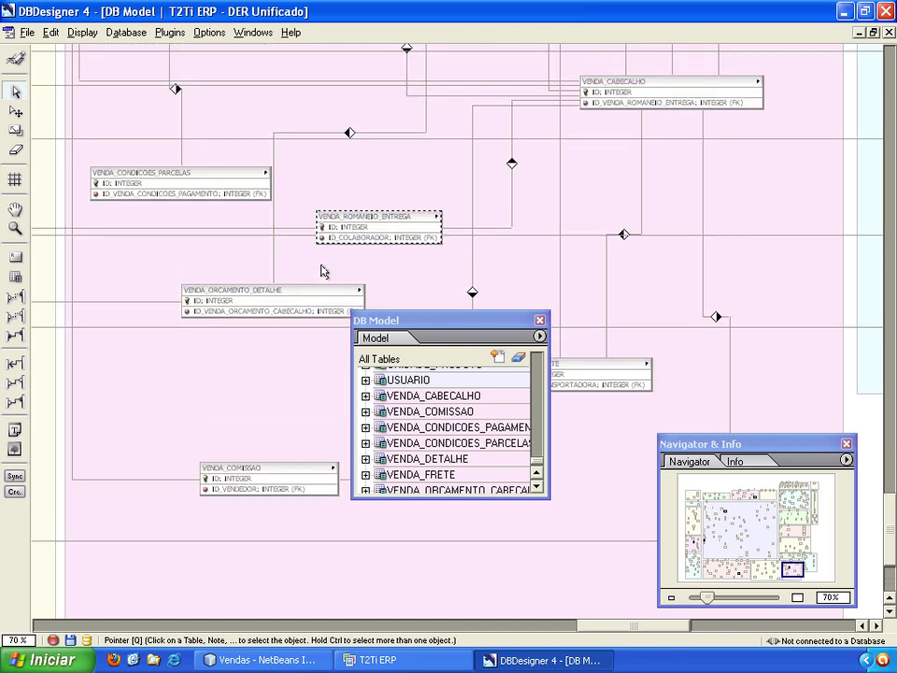
{"action": "double_click", "coordinate": [383, 227]}
{"action": "left_click", "coordinate": [838, 579]}
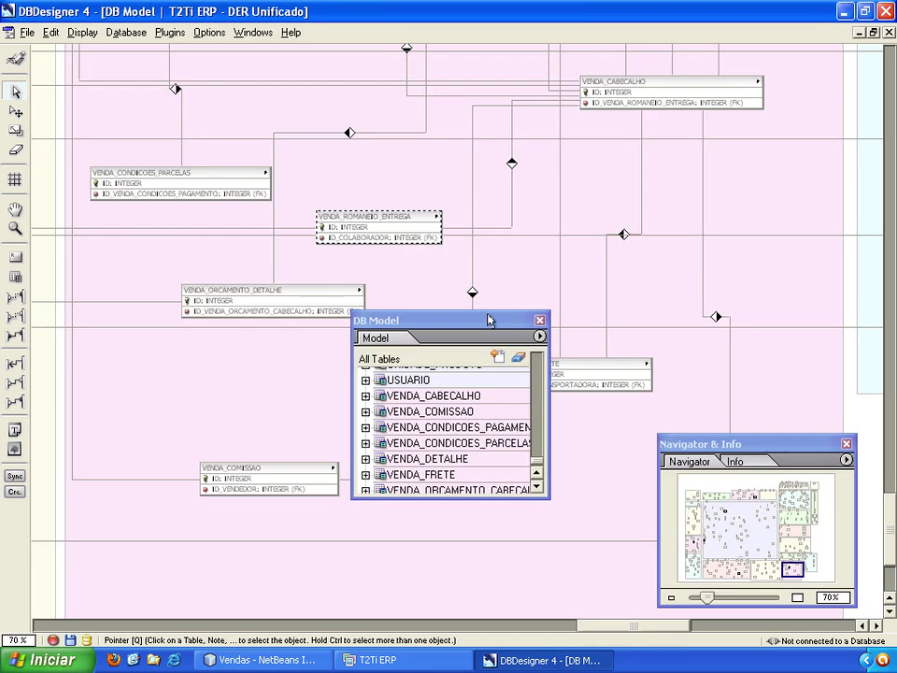
- Compare the VENDA_CABECALHO table's columns with the linked sales grid of the ERP's Romaneio de Entrega form, then close the table editor unchanged
{"action": "double_click", "coordinate": [652, 87]}
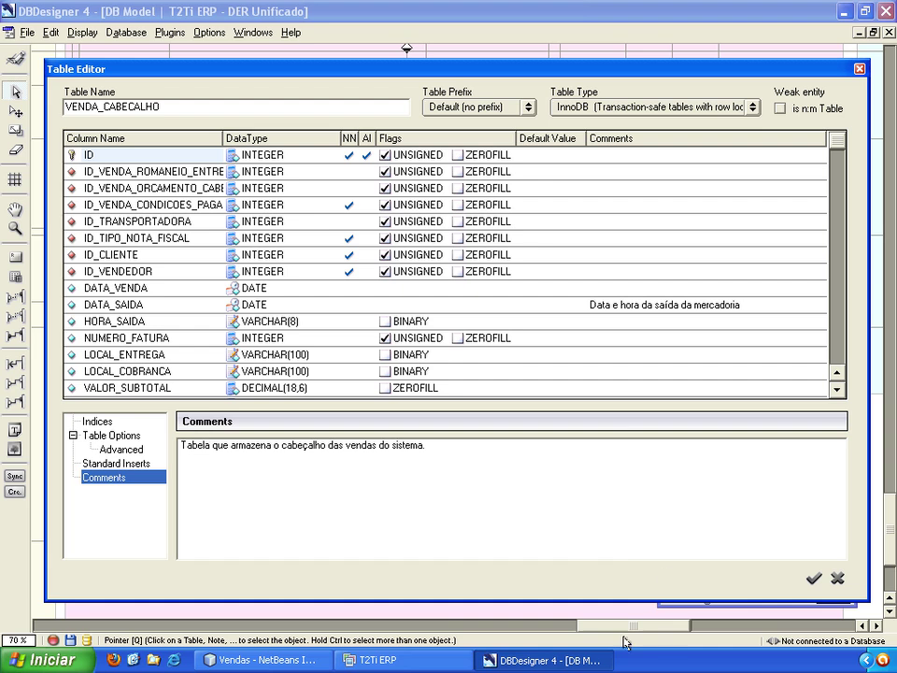
{"action": "left_click", "coordinate": [407, 645]}
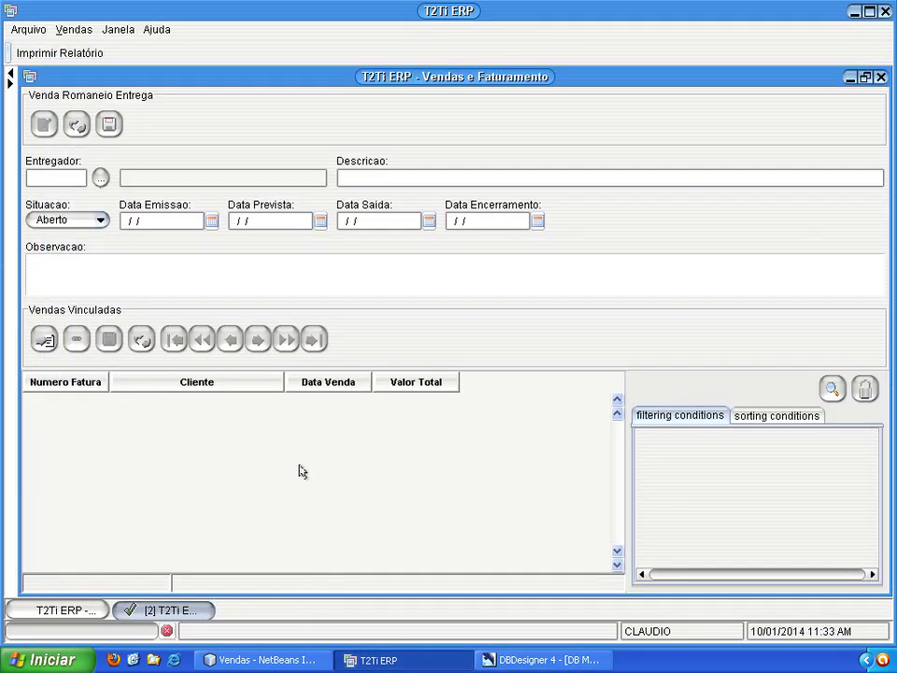
{"action": "left_click", "coordinate": [537, 656]}
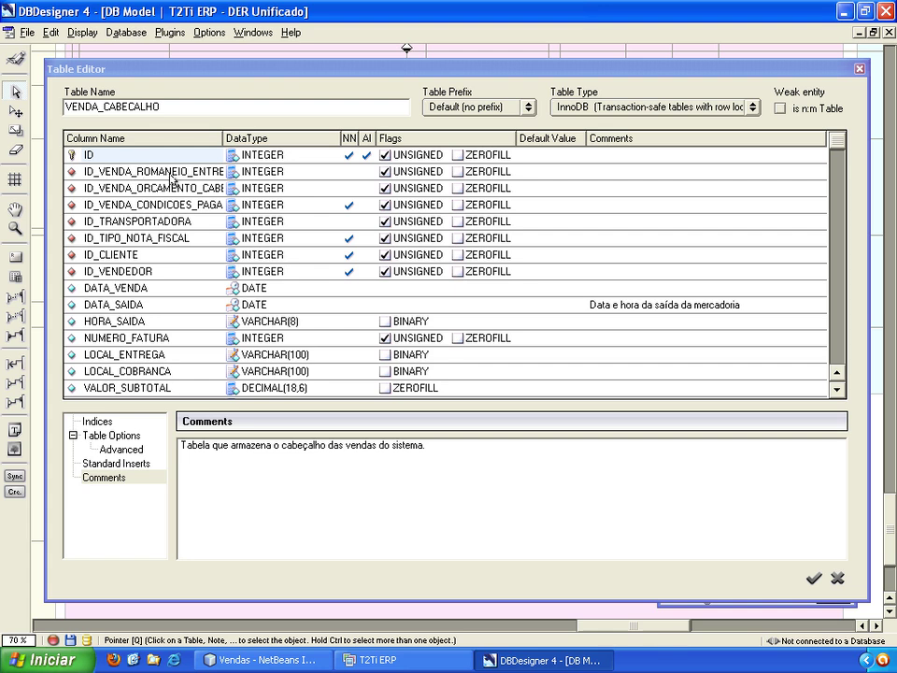
{"action": "left_click", "coordinate": [837, 580]}
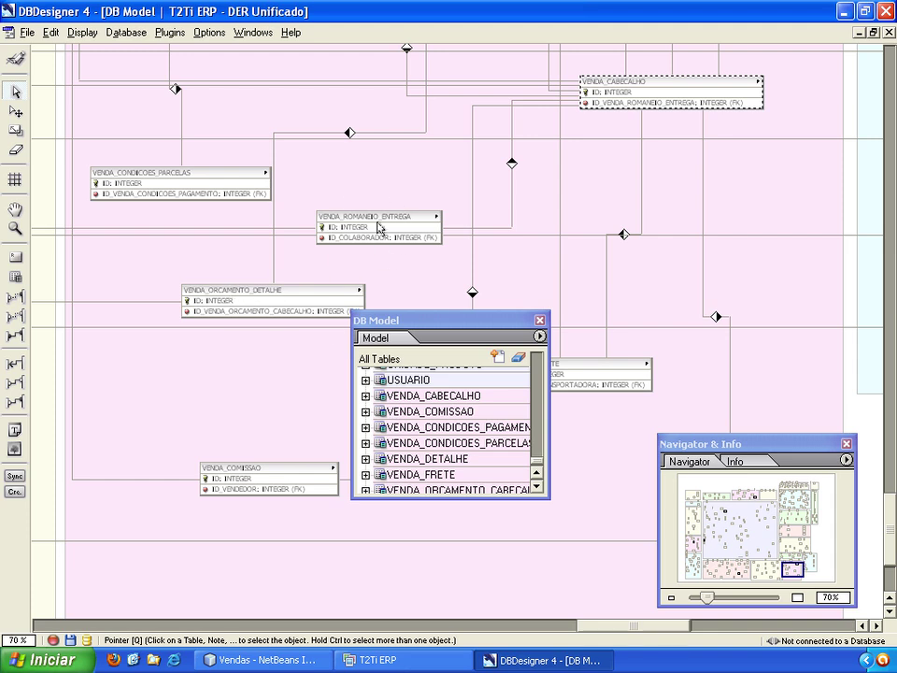
- Return to T2Ti ERP and show the function tree beside the Romaneio de Entrega form
{"action": "left_click", "coordinate": [374, 659]}
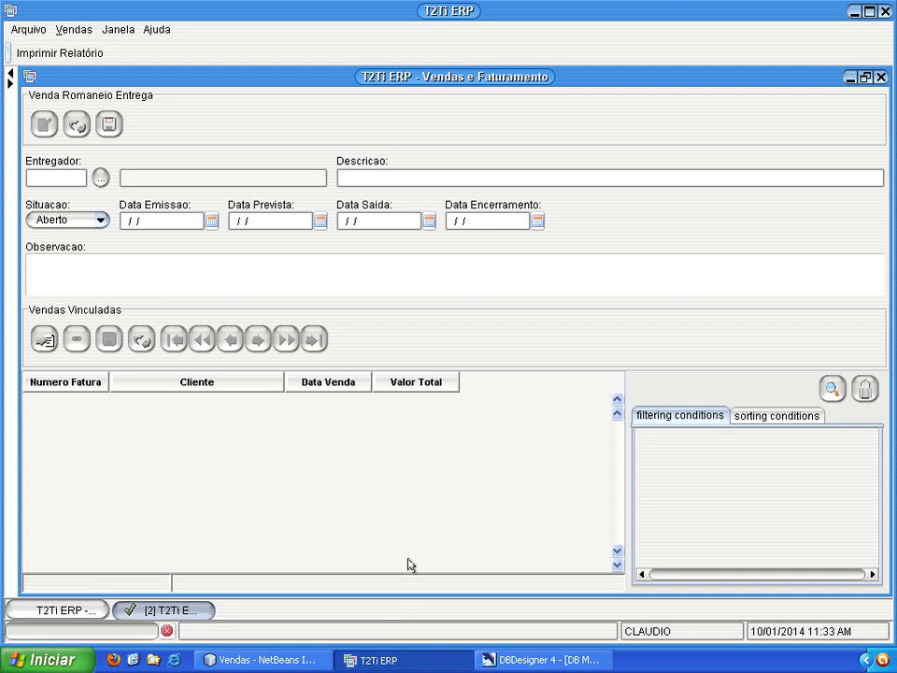
{"action": "left_click", "coordinate": [12, 76]}
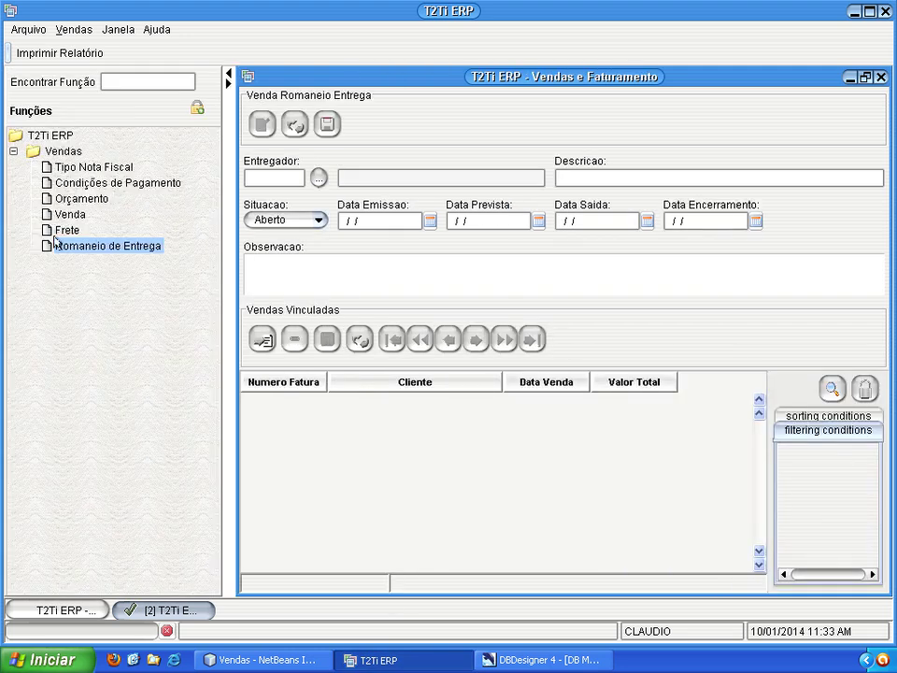